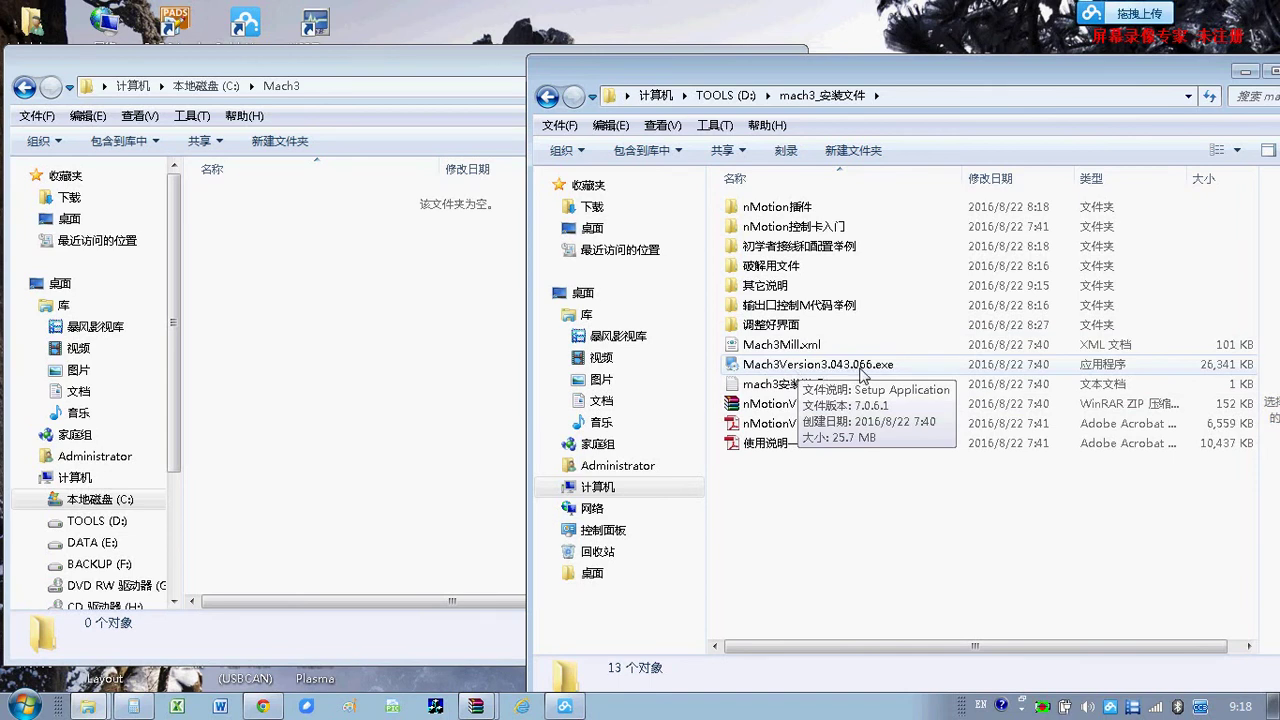
Run the Mach3Version3.043.066.exe installer and accept the license and liability agreement.
{"action": "double_click", "coordinate": [862, 370]}
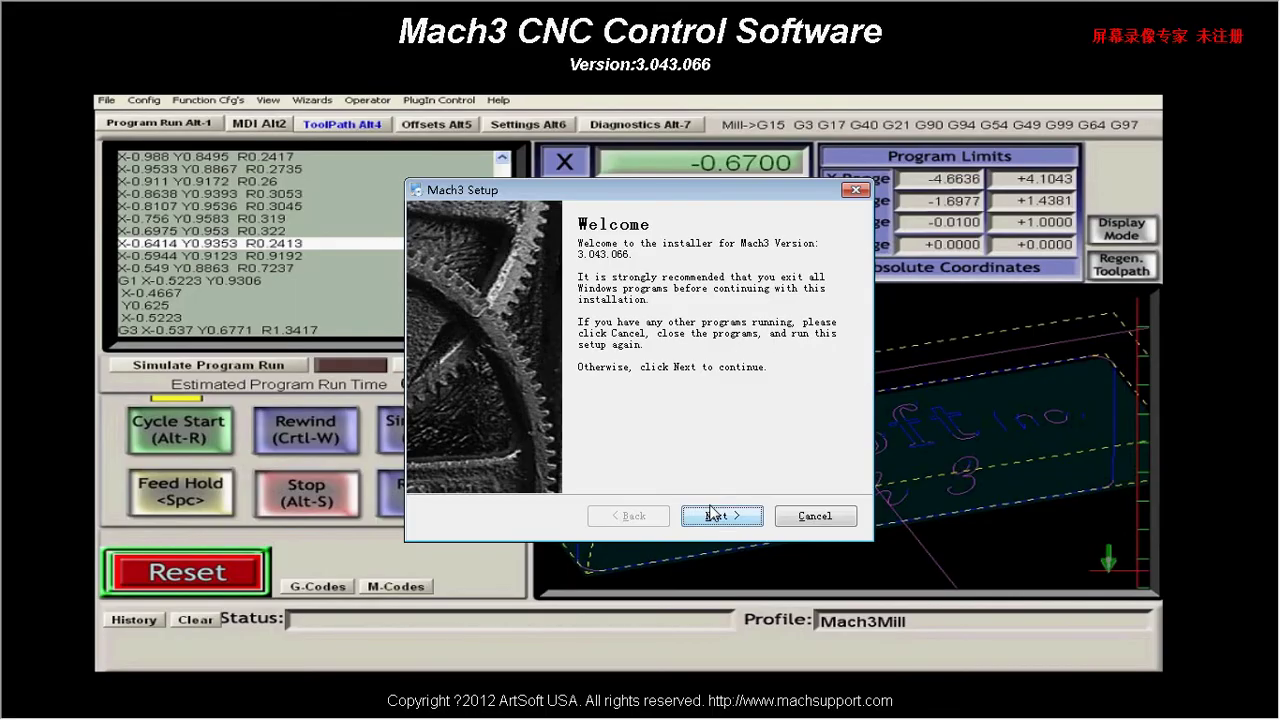
{"action": "left_click", "coordinate": [710, 510]}
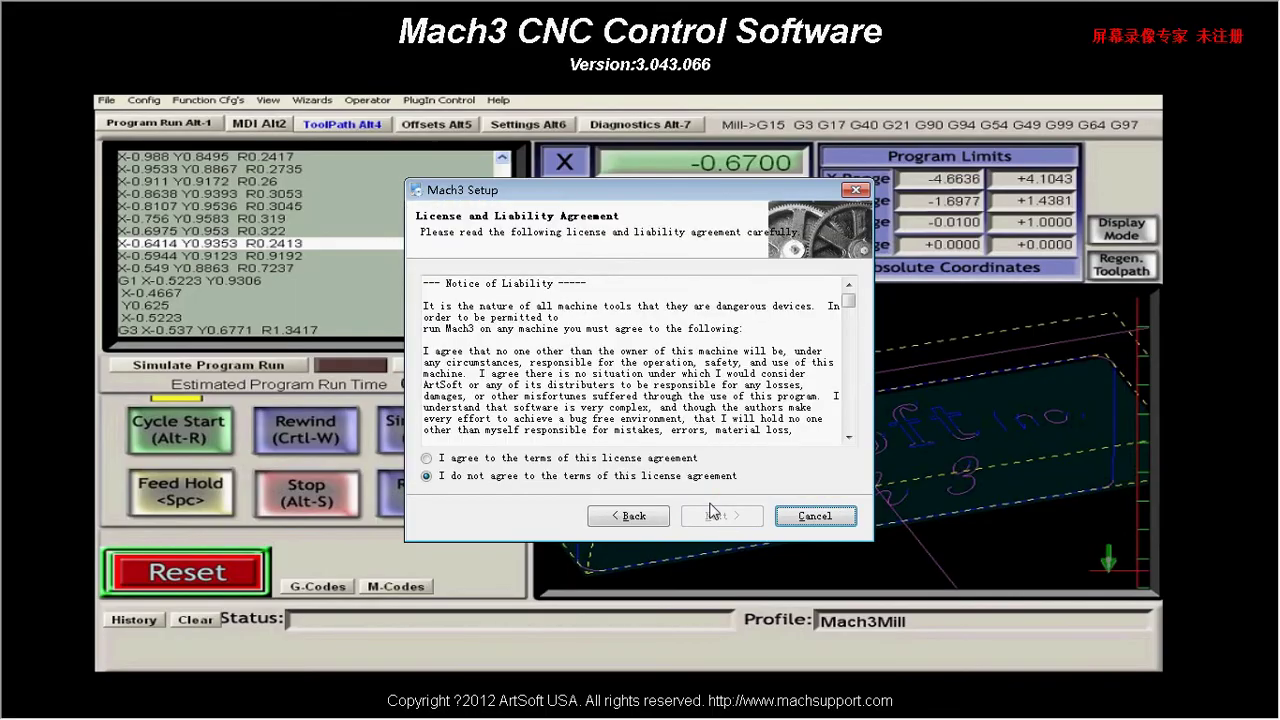
{"action": "left_click", "coordinate": [566, 458]}
{"action": "left_click", "coordinate": [720, 515]}
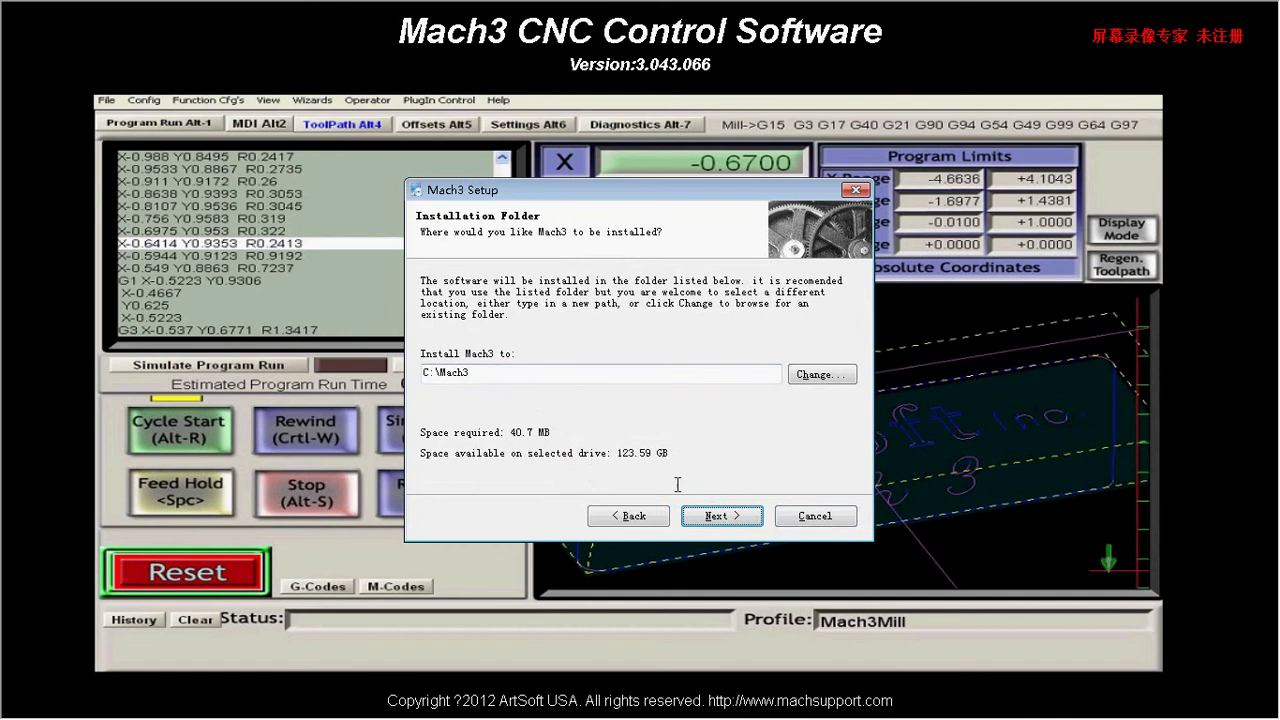
Install Mach3 to C:\Mach3 without the Parallel Port Driver or custom profiles, and finish the setup.
{"action": "left_click", "coordinate": [724, 517]}
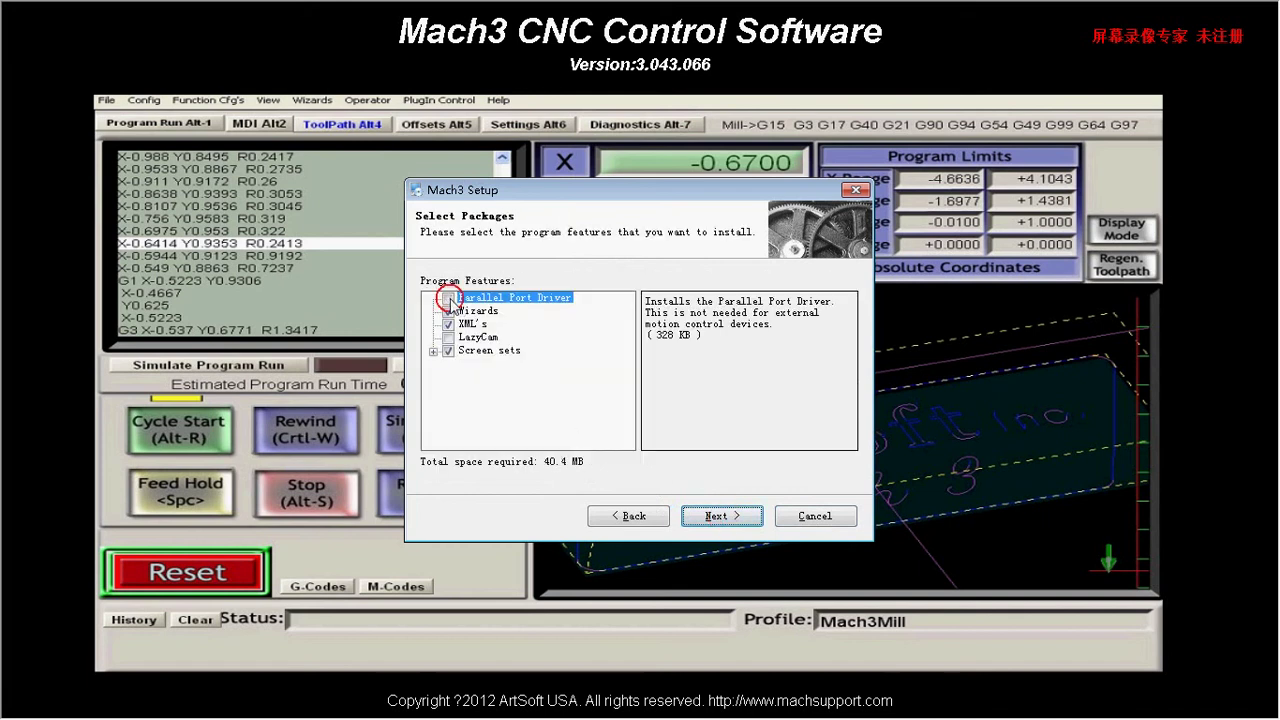
{"action": "left_click", "coordinate": [727, 518]}
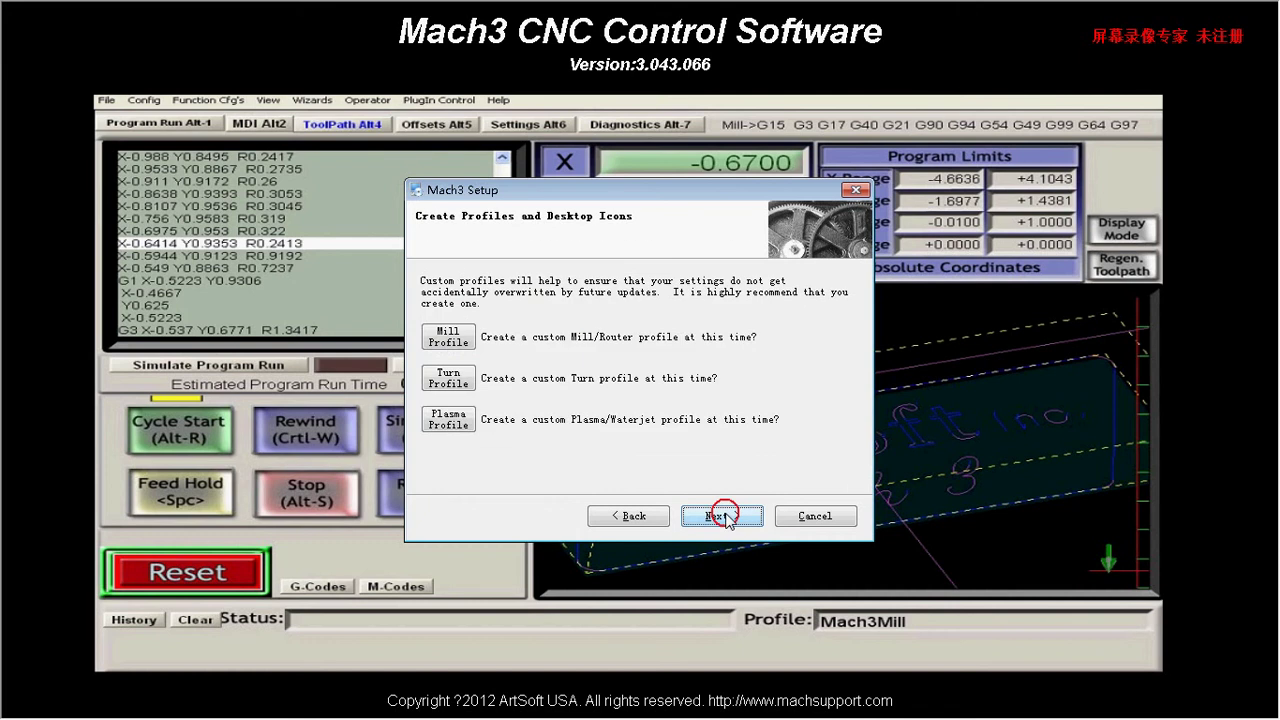
{"action": "left_click", "coordinate": [729, 529]}
{"action": "left_click", "coordinate": [730, 522]}
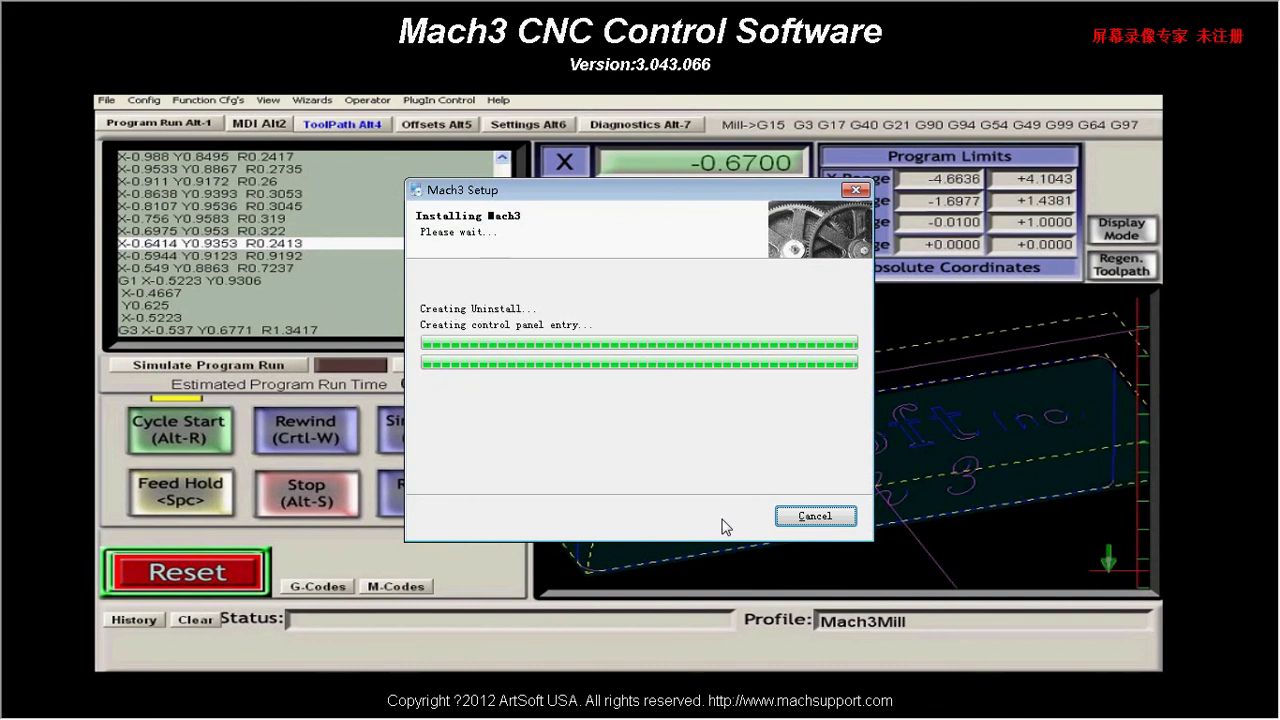
{"action": "left_click", "coordinate": [723, 519]}
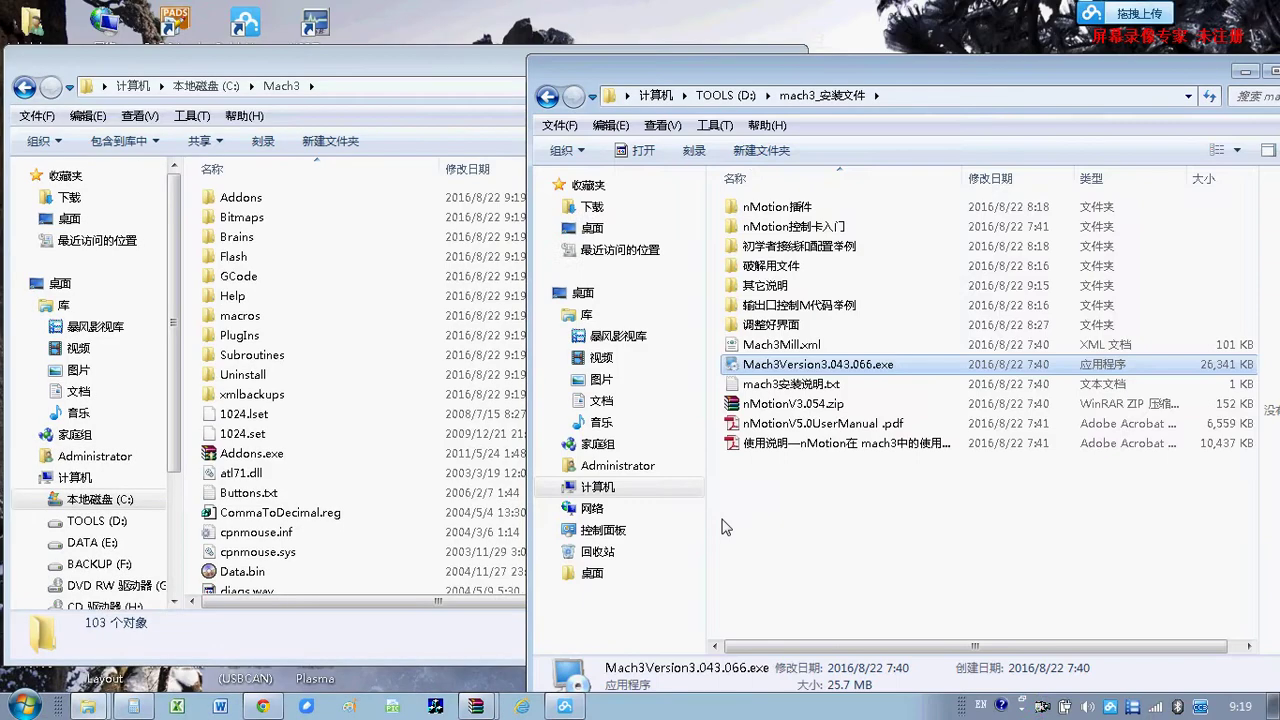
Launch Mach3.exe from the C:\Mach3 folder with the Mach3Mill profile.
{"action": "left_click", "coordinate": [331, 357]}
{"action": "scroll", "coordinate": [363, 406], "scroll_direction": "down", "scroll_amount": 15}
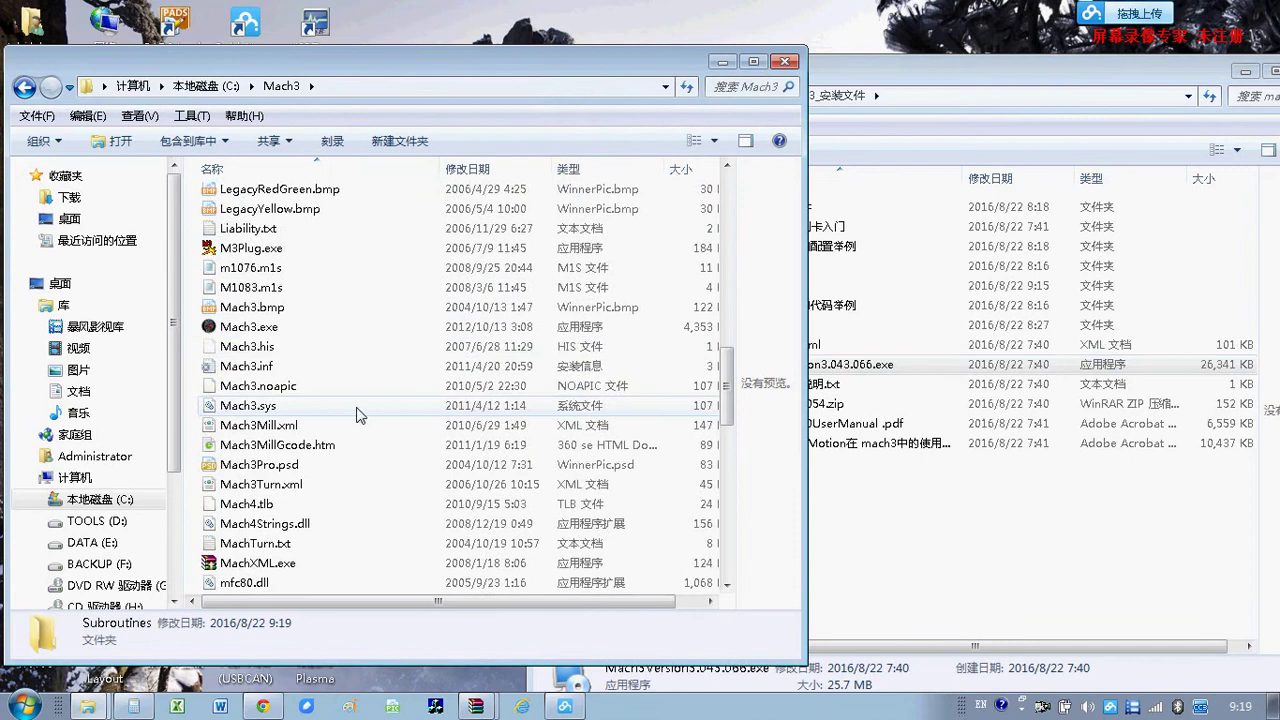
{"action": "double_click", "coordinate": [279, 327]}
{"action": "left_click", "coordinate": [737, 466]}
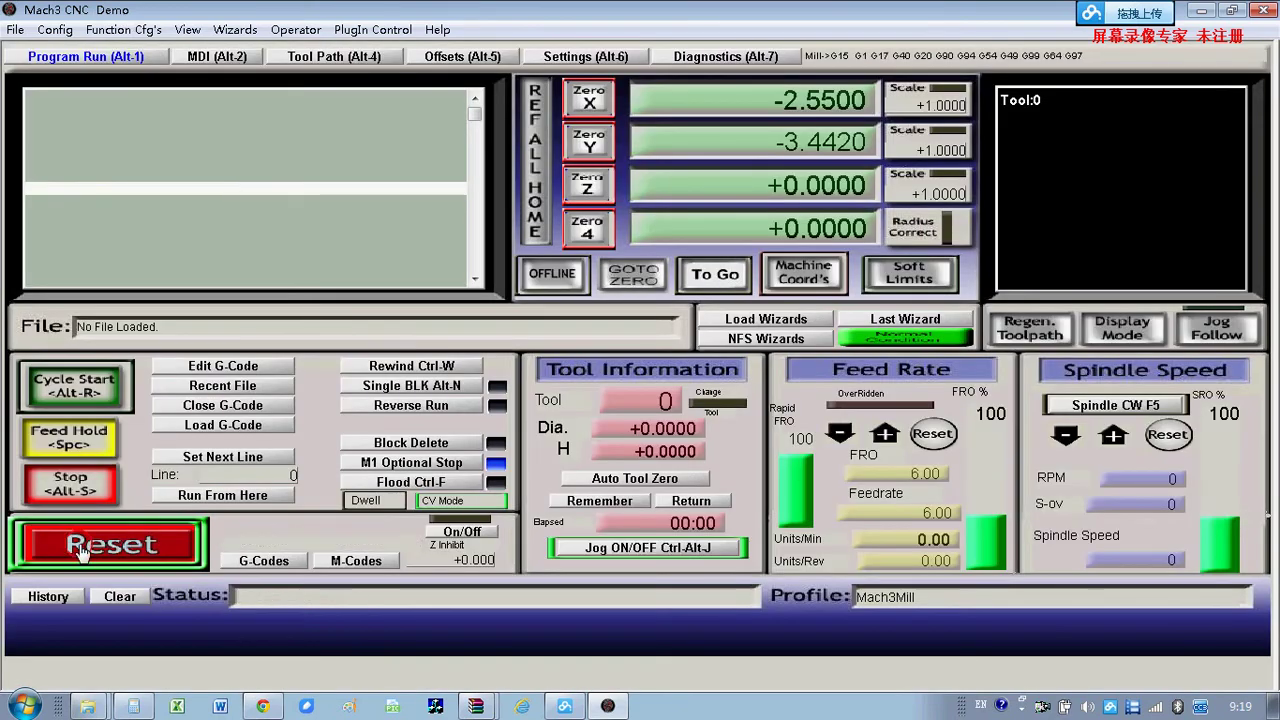
Look over the configuration commands of the English interface and end the Mach3 session.
{"action": "left_click", "coordinate": [346, 27]}
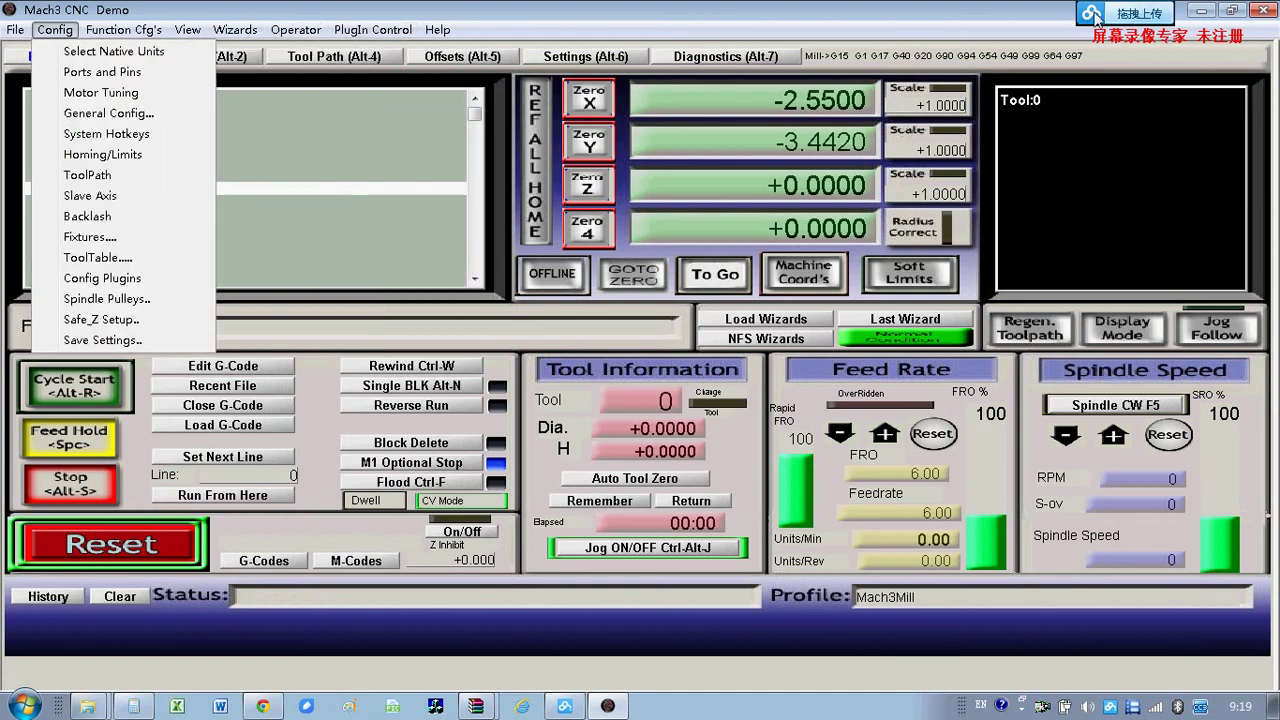
{"action": "left_click", "coordinate": [1262, 10]}
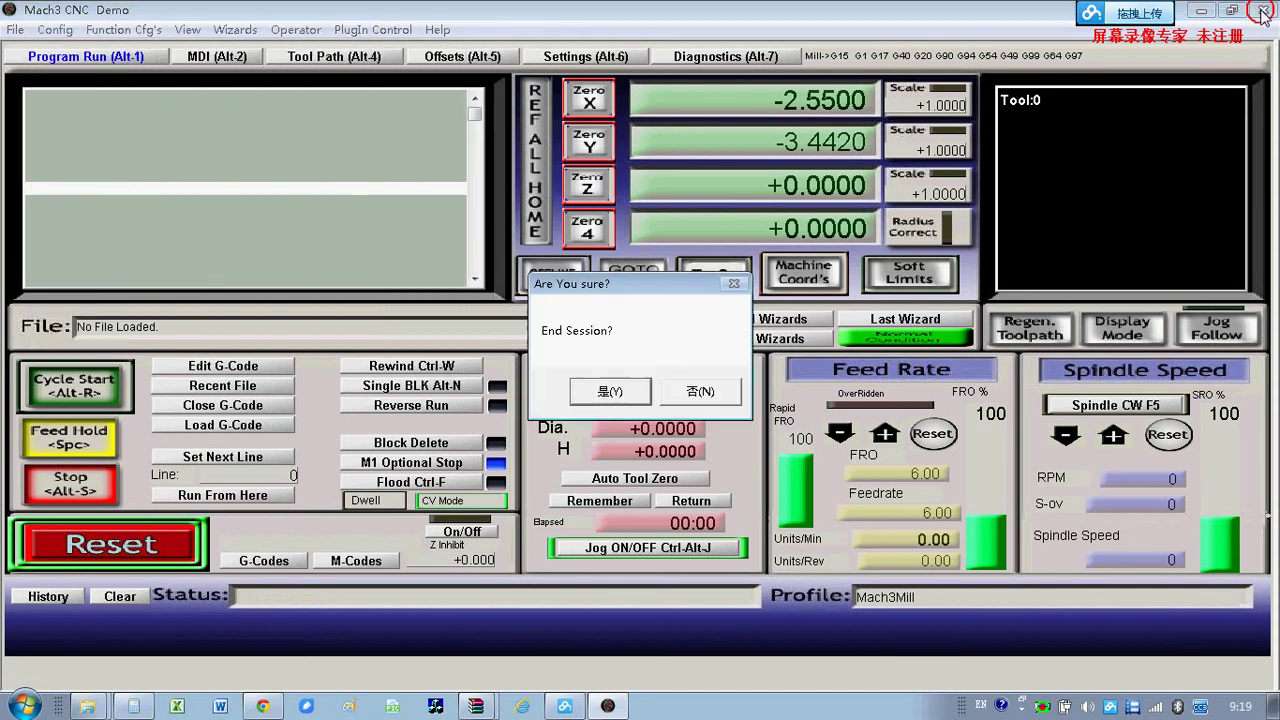
{"action": "left_click", "coordinate": [604, 392]}
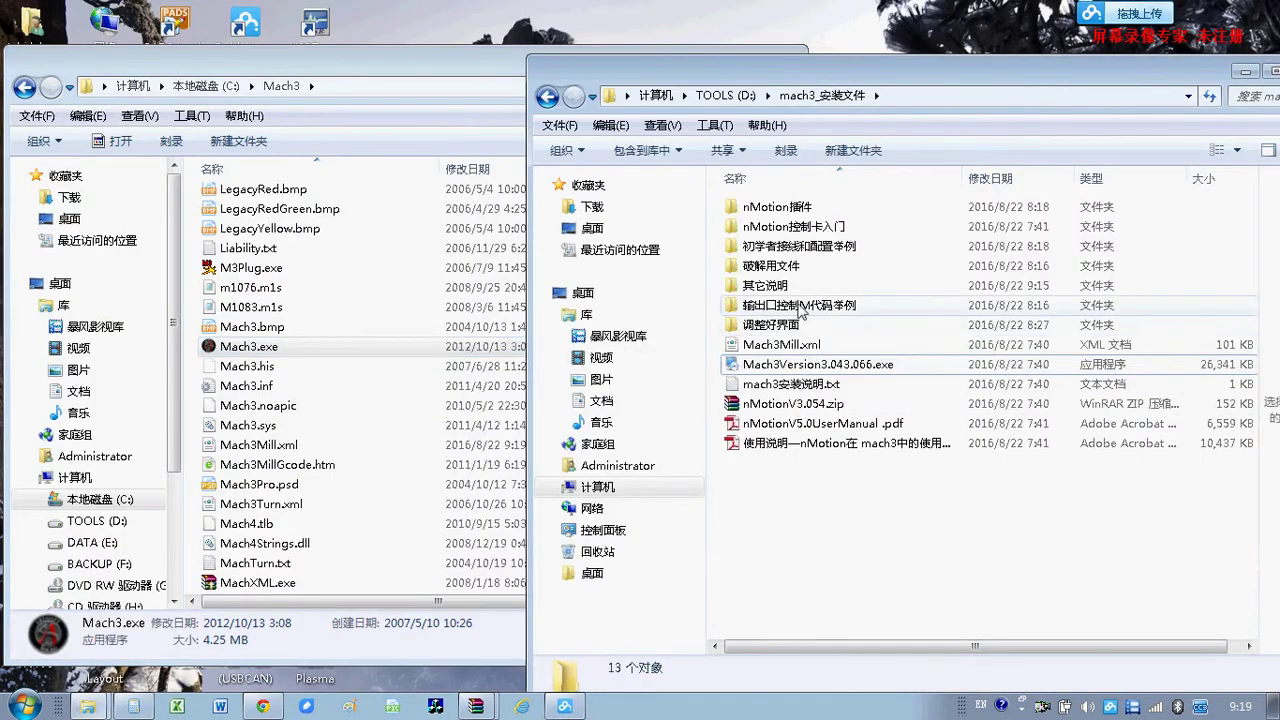
Copy everything in 调整好界面\Mach3_界面＋汉化破解 into C:\Mach3, merging the Bitmaps and macros folders and replacing all conflicting files.
{"action": "left_click", "coordinate": [790, 326]}
{"action": "double_click", "coordinate": [790, 326]}
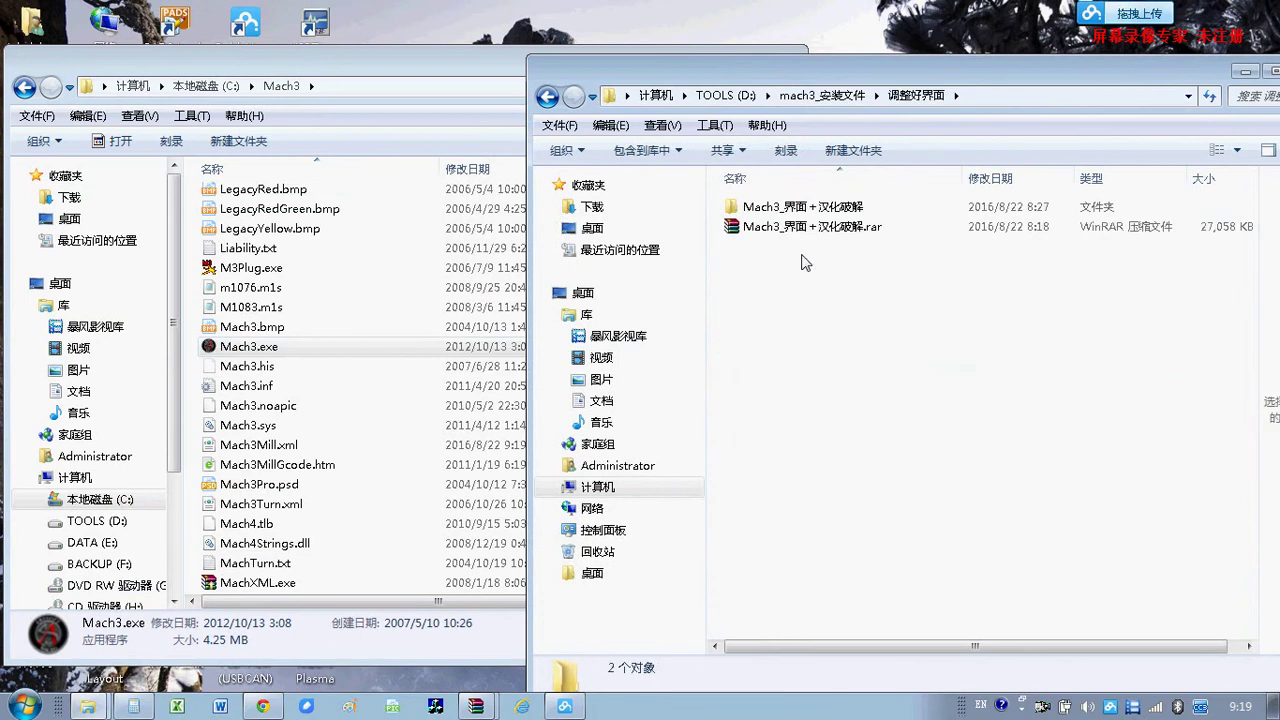
{"action": "double_click", "coordinate": [808, 208]}
{"action": "left_click_drag", "start_coordinate": [823, 376], "coordinate": [413, 460]}
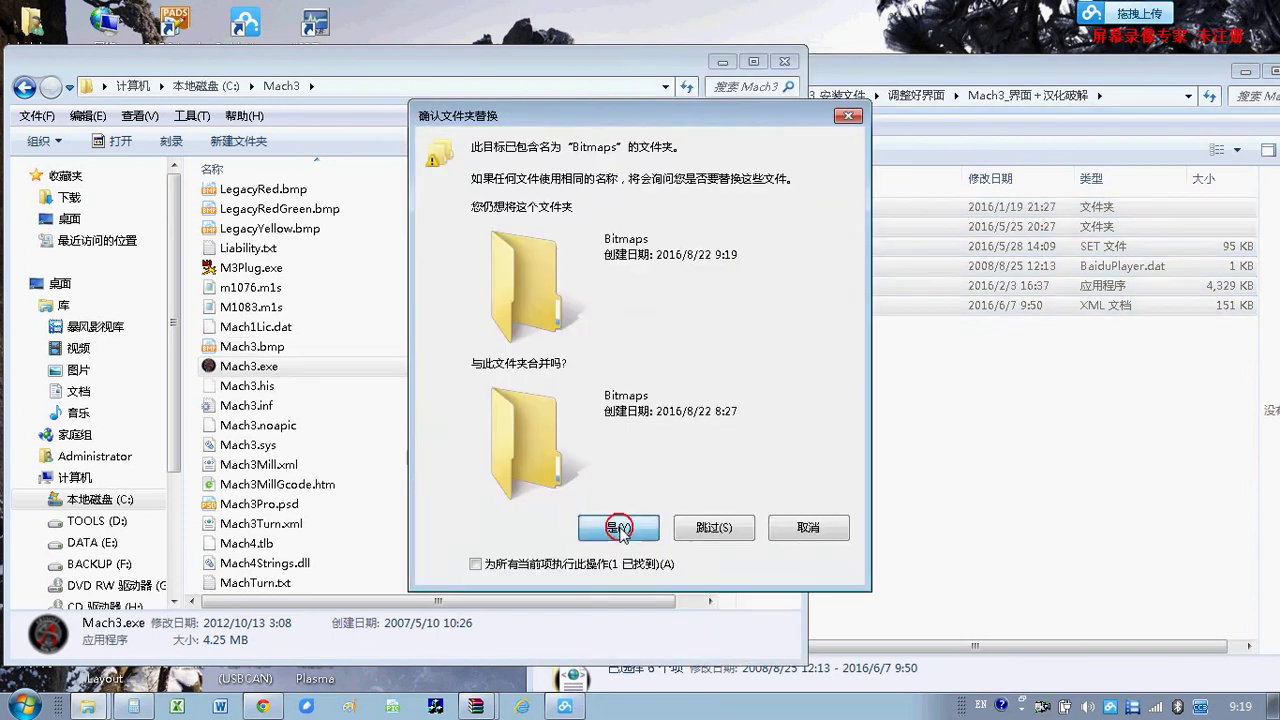
{"action": "left_click", "coordinate": [608, 528]}
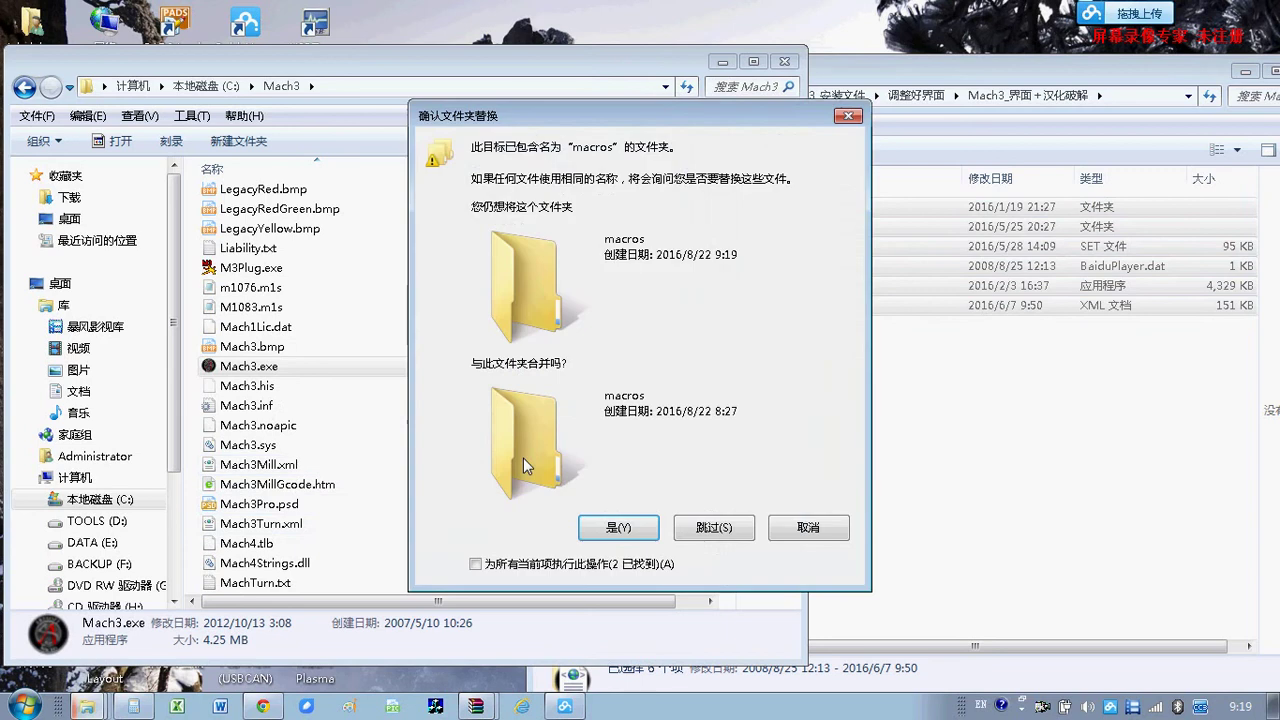
{"action": "left_click", "coordinate": [602, 530]}
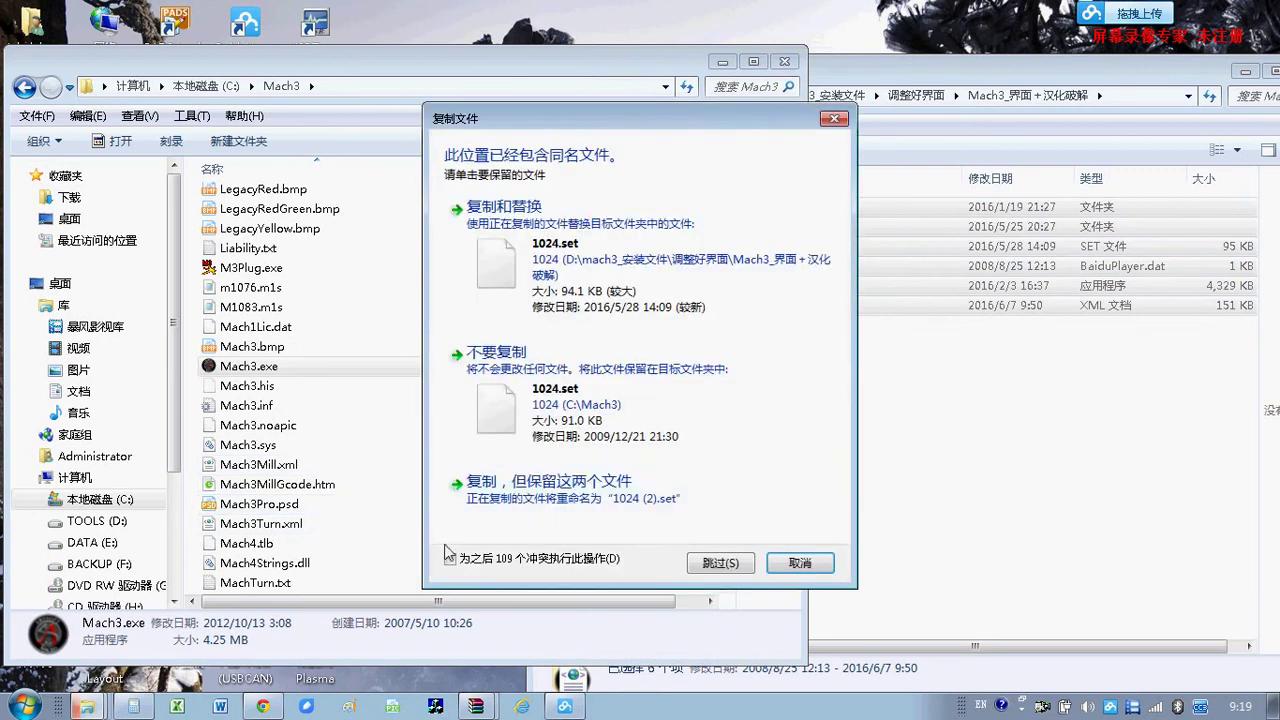
{"action": "left_click", "coordinate": [452, 558]}
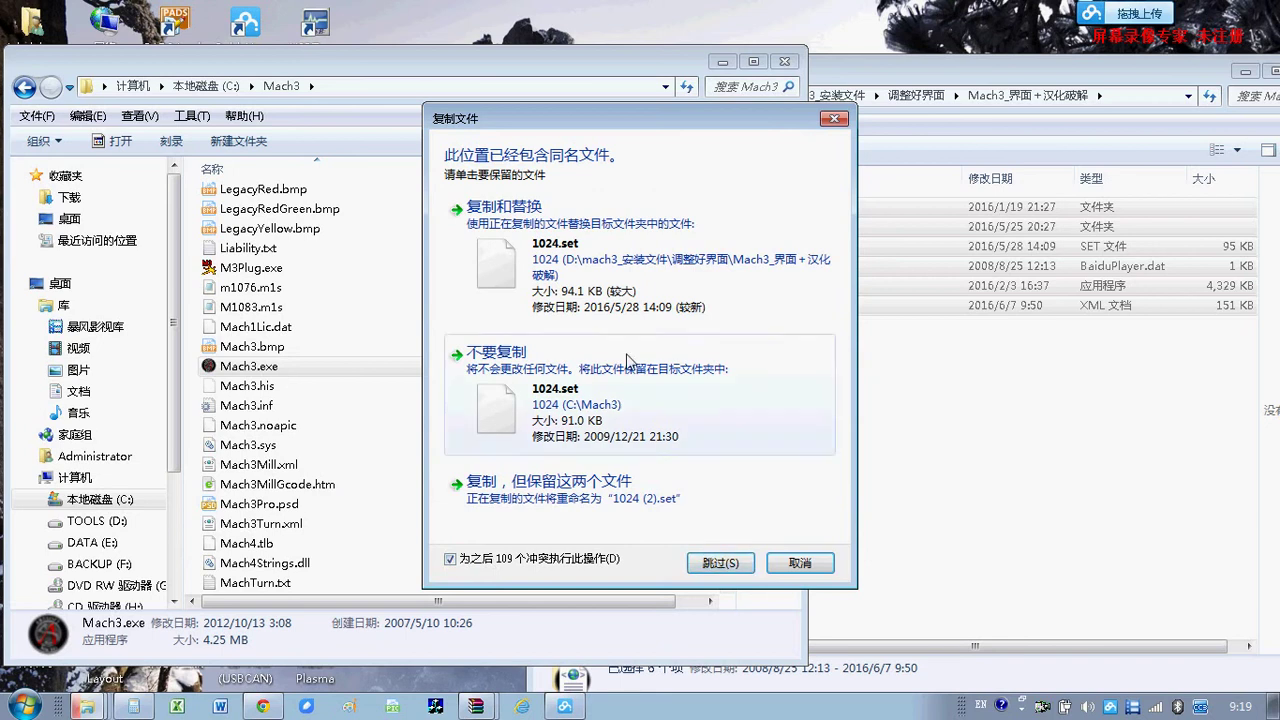
{"action": "left_click", "coordinate": [490, 255]}
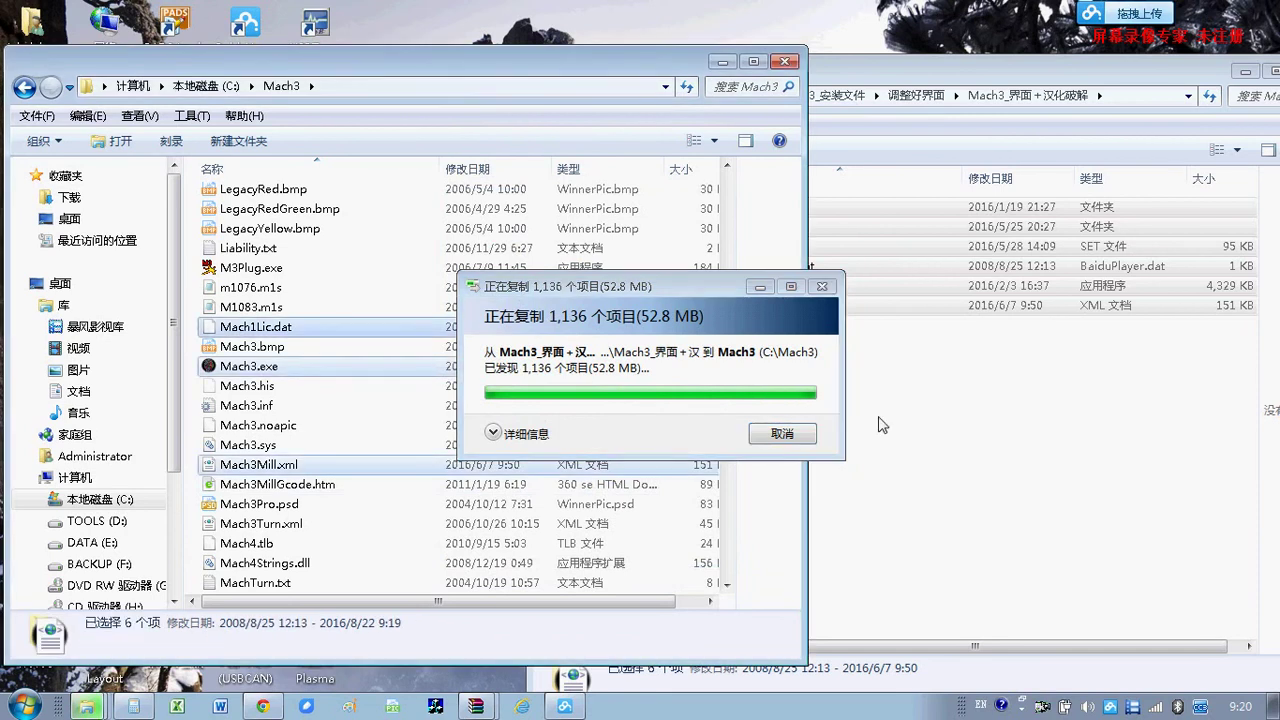
Start the replaced Mach3.exe from C:\Mach3 with the Mach3Mill profile.
{"action": "left_click_drag", "start_coordinate": [730, 390], "coordinate": [728, 352]}
{"action": "double_click", "coordinate": [255, 513]}
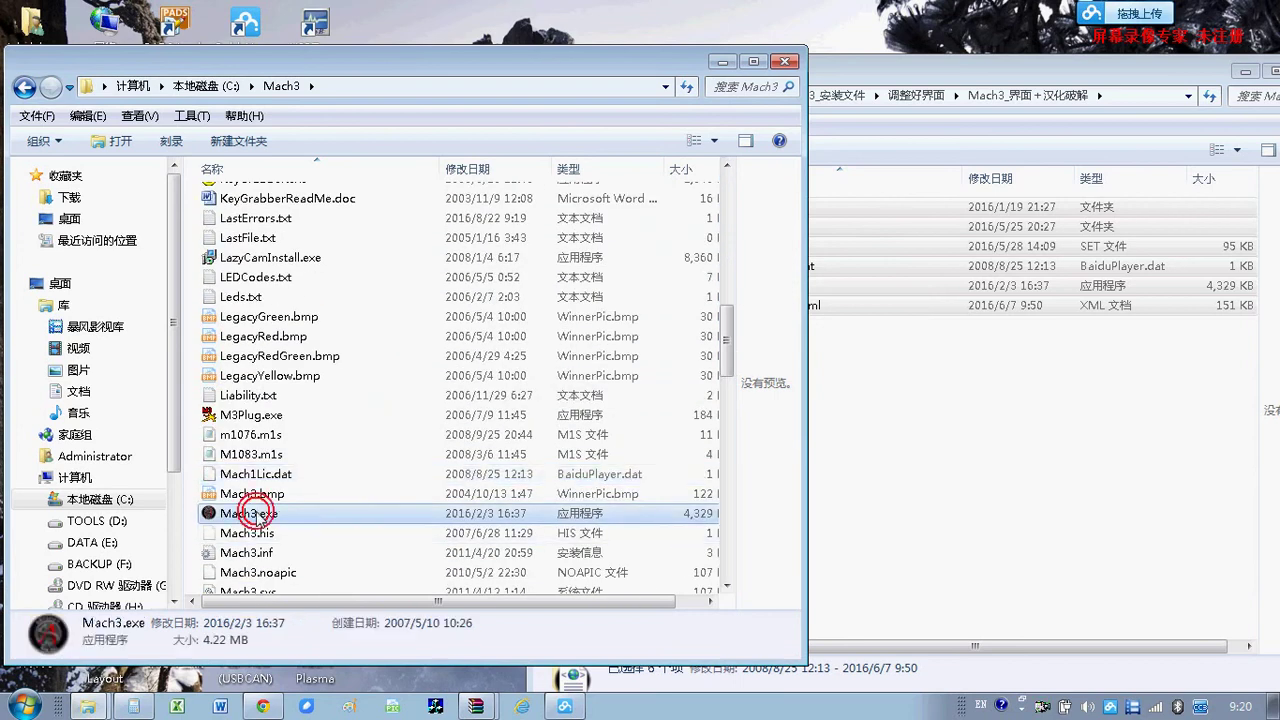
{"action": "left_click", "coordinate": [757, 459]}
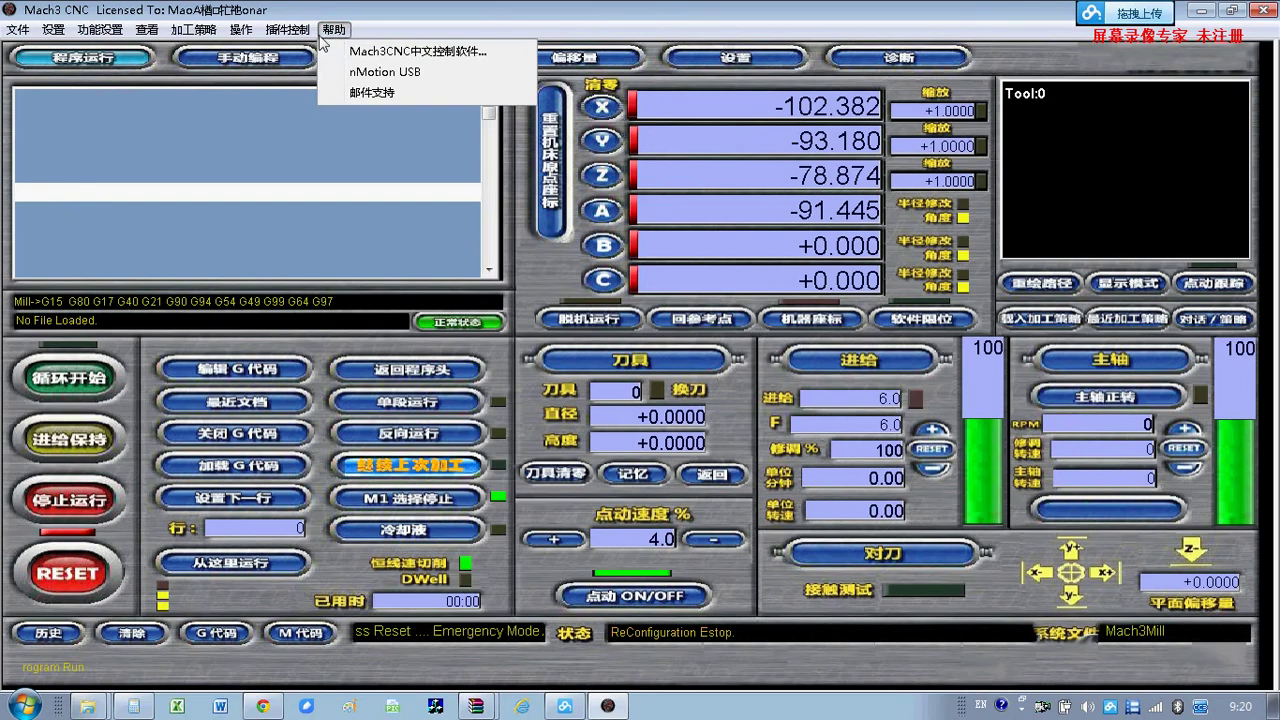
Look through the Chinese interface's function and general settings commands, and end the Mach3 session.
{"action": "left_click", "coordinate": [100, 30]}
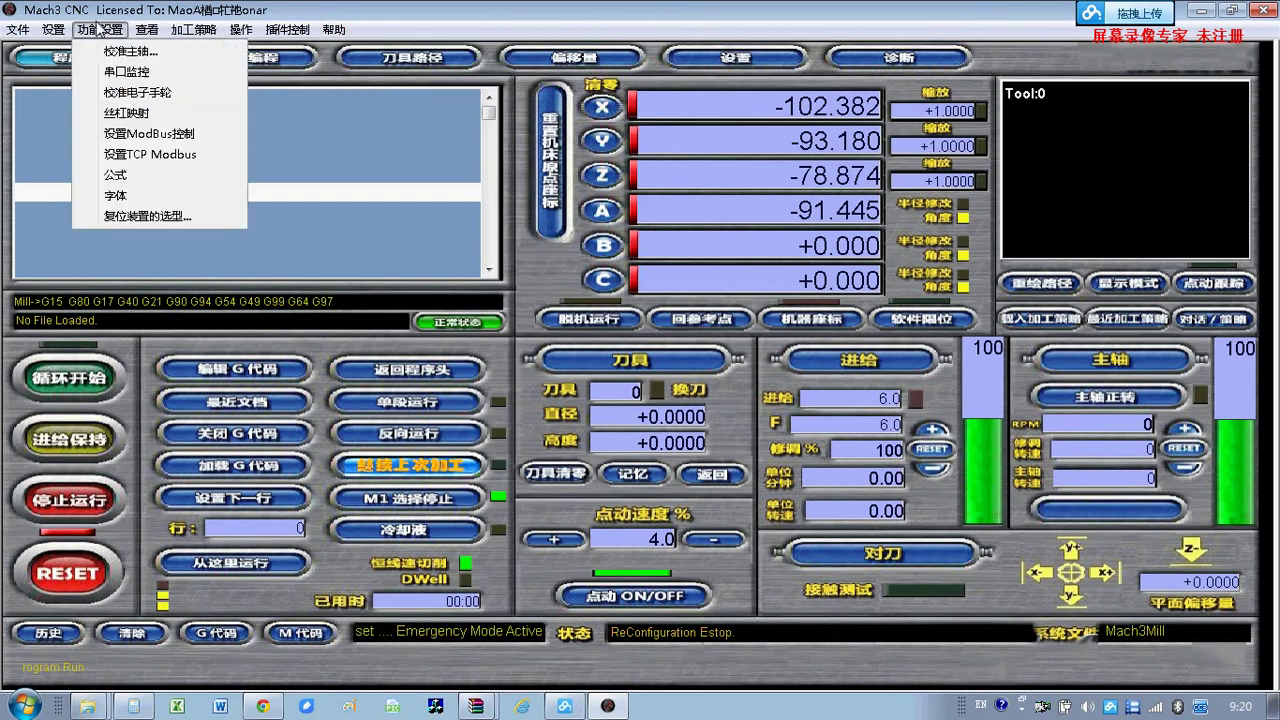
{"action": "mouse_move", "coordinate": [53, 30]}
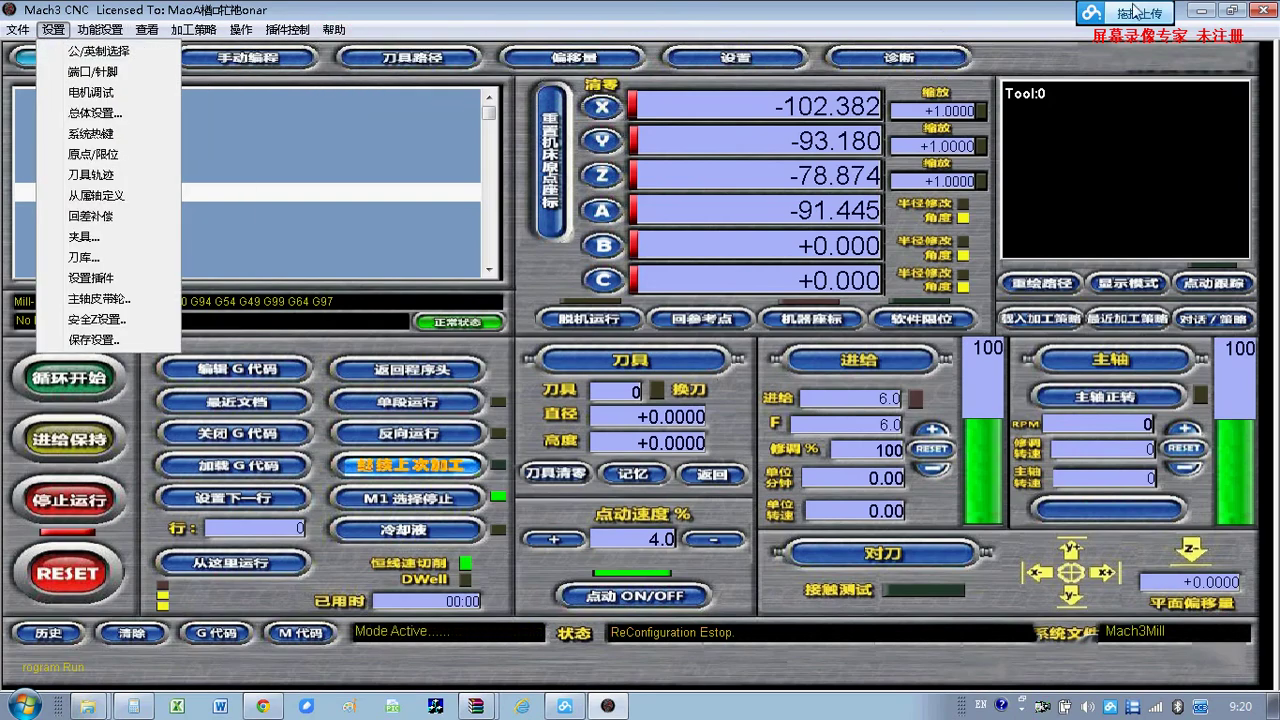
{"action": "left_click", "coordinate": [1259, 10]}
{"action": "key", "text": "Return"}
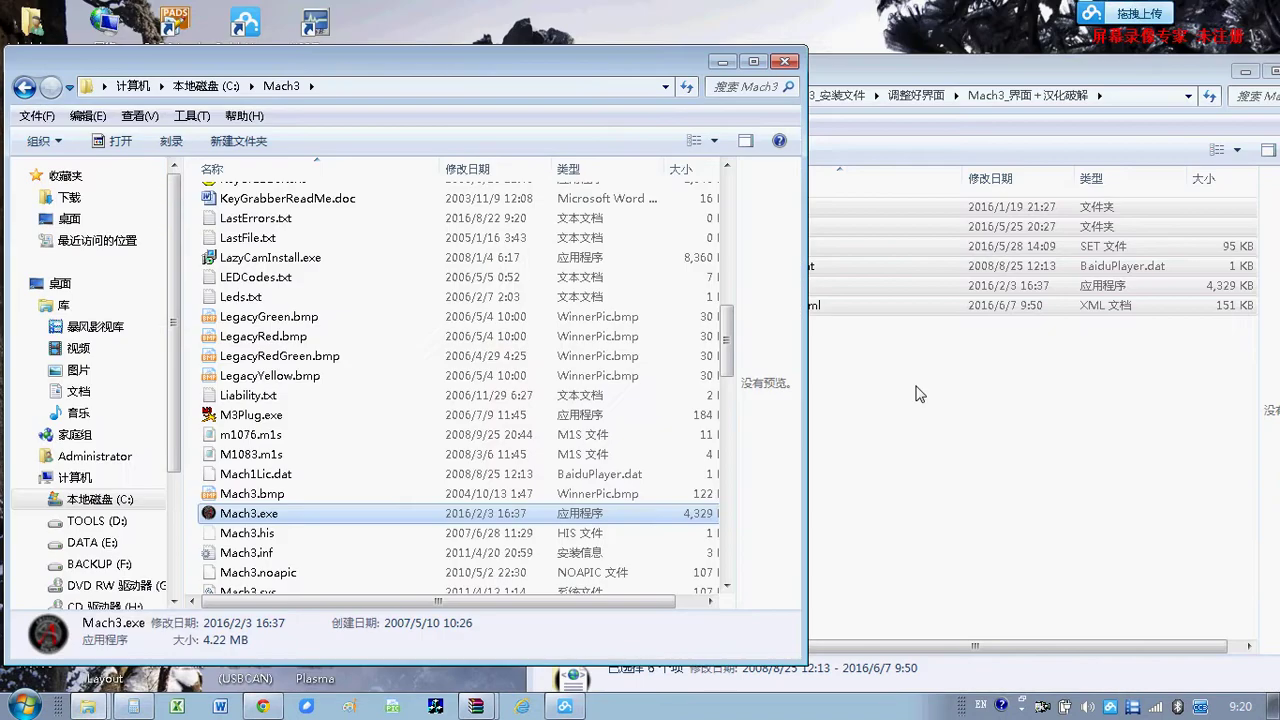
Open the PlugIns folder inside C:\Mach3.
{"action": "left_click", "coordinate": [1025, 438]}
{"action": "left_click", "coordinate": [314, 336]}
{"action": "scroll", "coordinate": [380, 397], "scroll_direction": "up", "scroll_amount": 10}
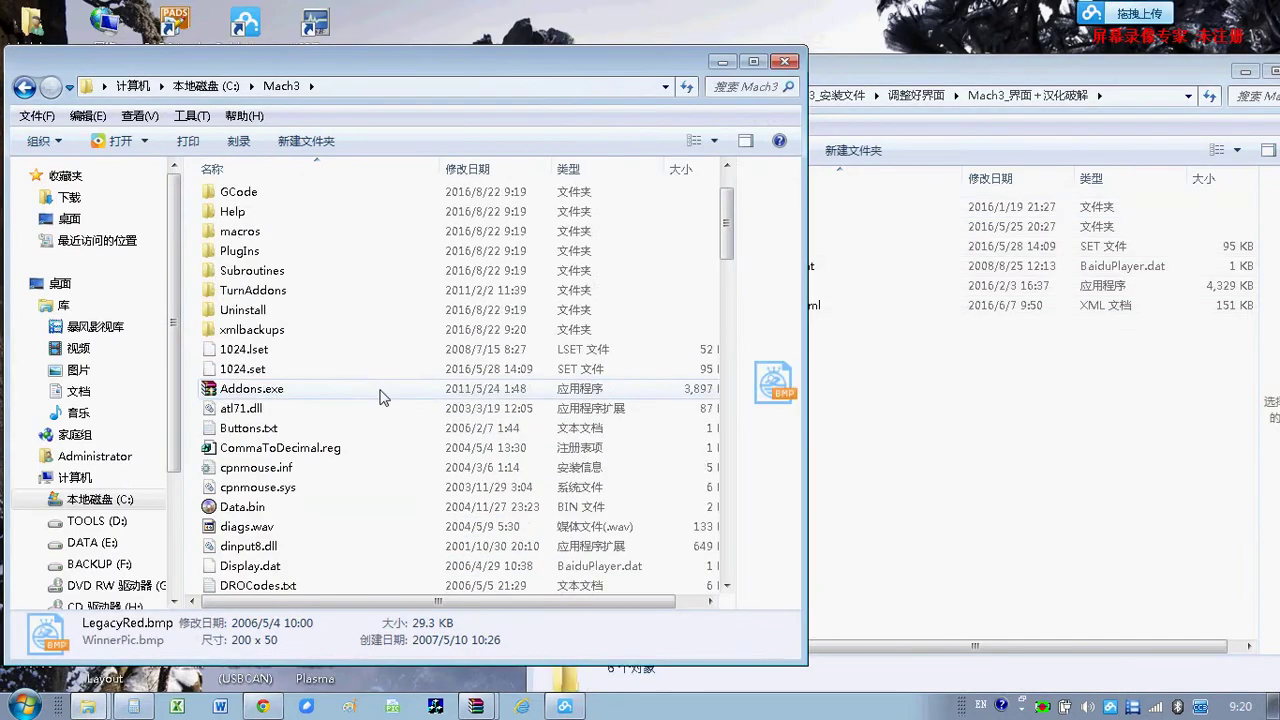
{"action": "scroll", "coordinate": [380, 397], "scroll_direction": "up", "scroll_amount": 1}
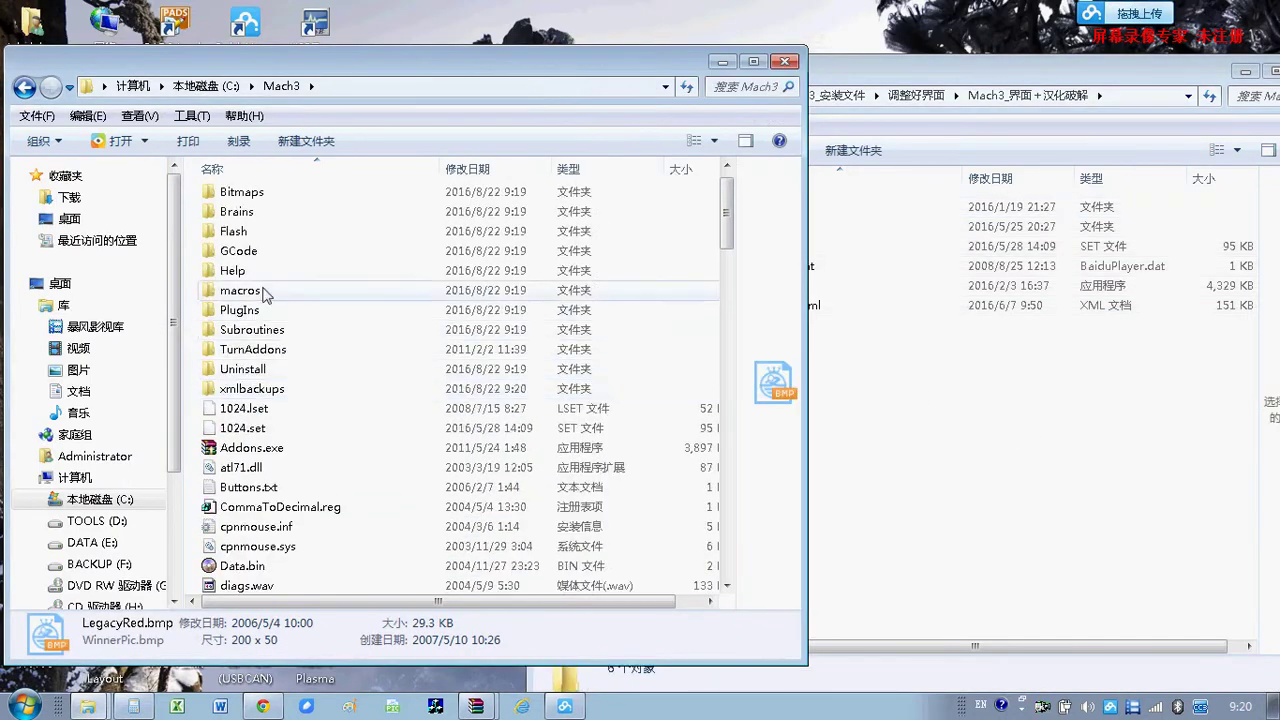
{"action": "double_click", "coordinate": [245, 309]}
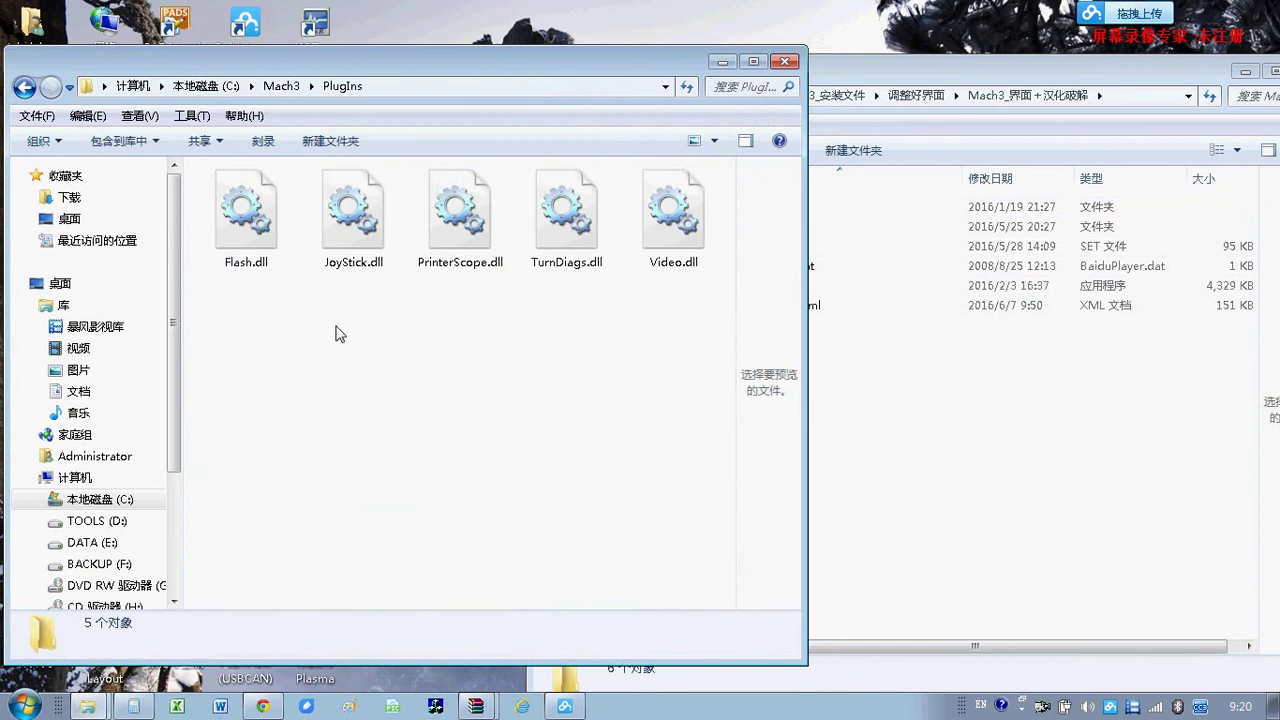
Open nMotionV3.054.zip from the mach3_安装文件 folder, place the archive beside the PlugIns folder and dismiss the purchase reminder.
{"action": "left_click", "coordinate": [1023, 435]}
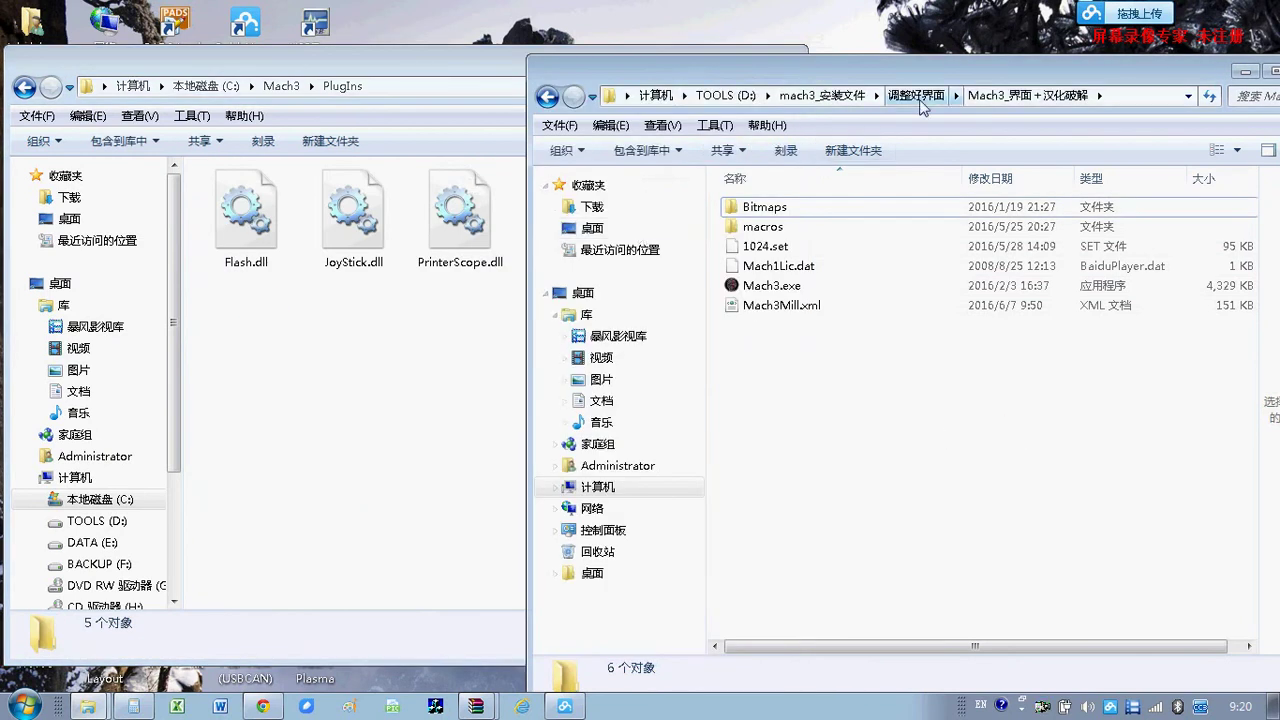
{"action": "left_click", "coordinate": [822, 96]}
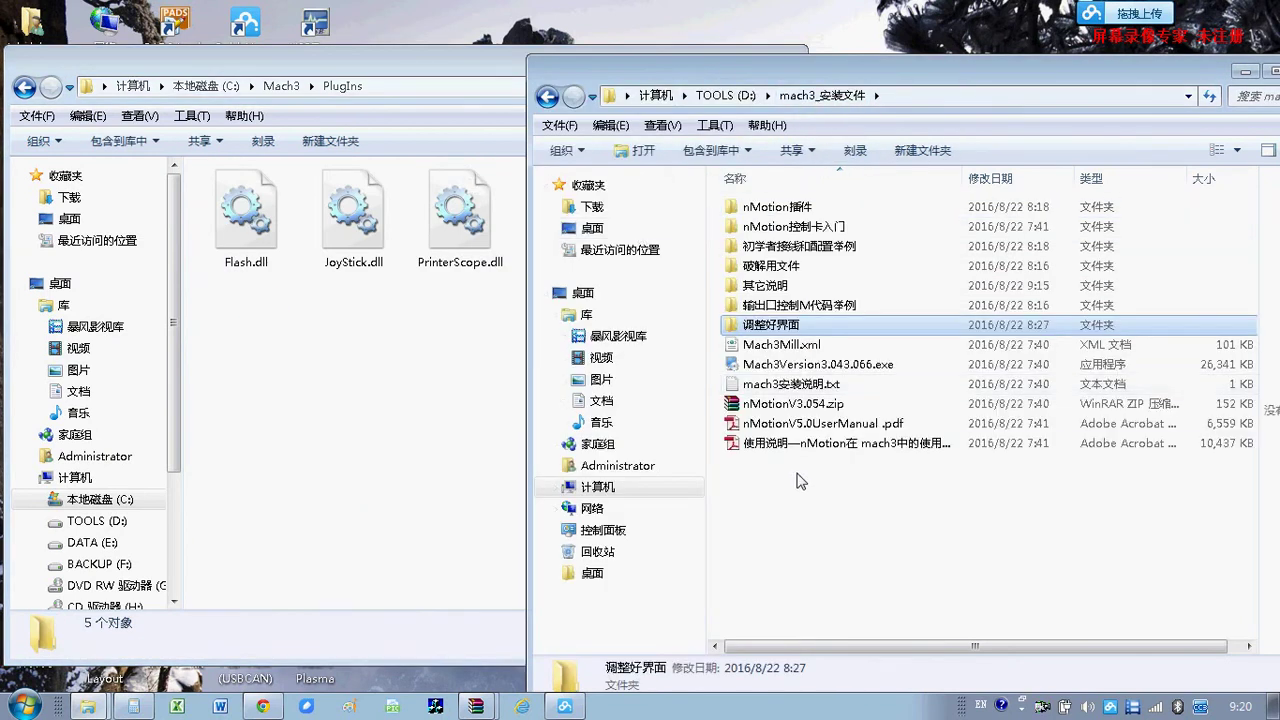
{"action": "double_click", "coordinate": [778, 404]}
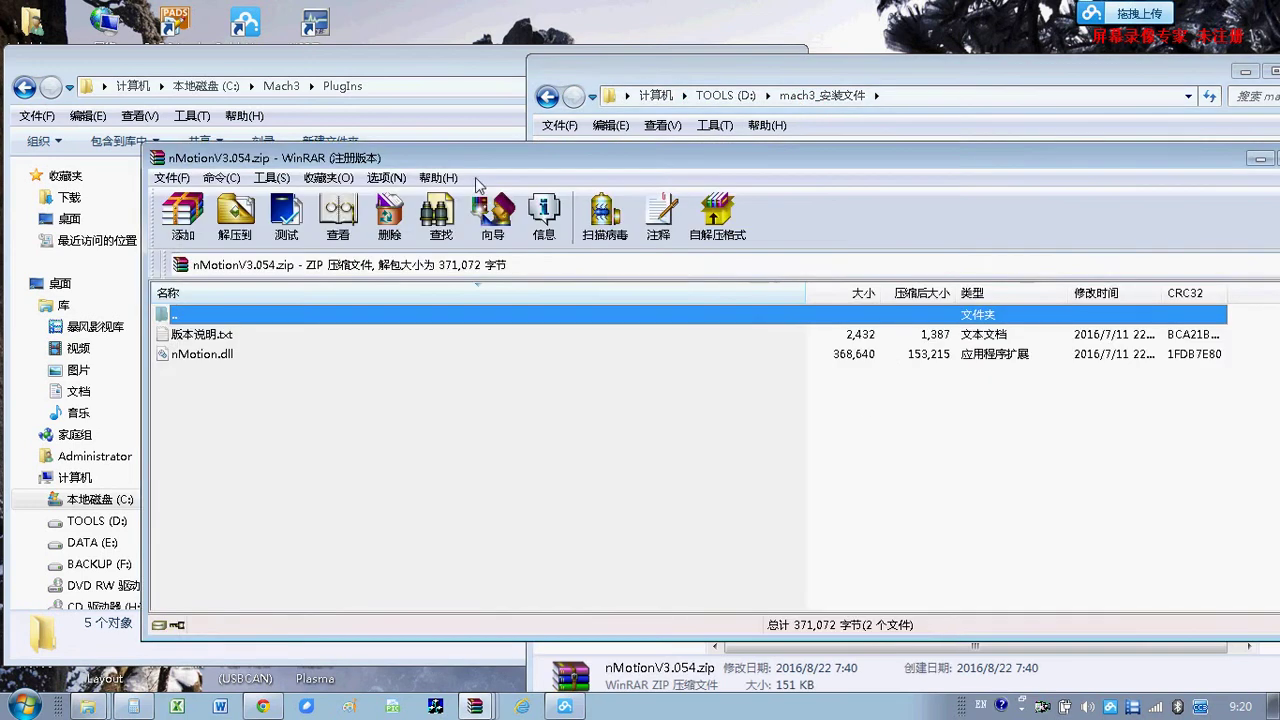
{"action": "left_click_drag", "start_coordinate": [459, 160], "coordinate": [863, 187]}
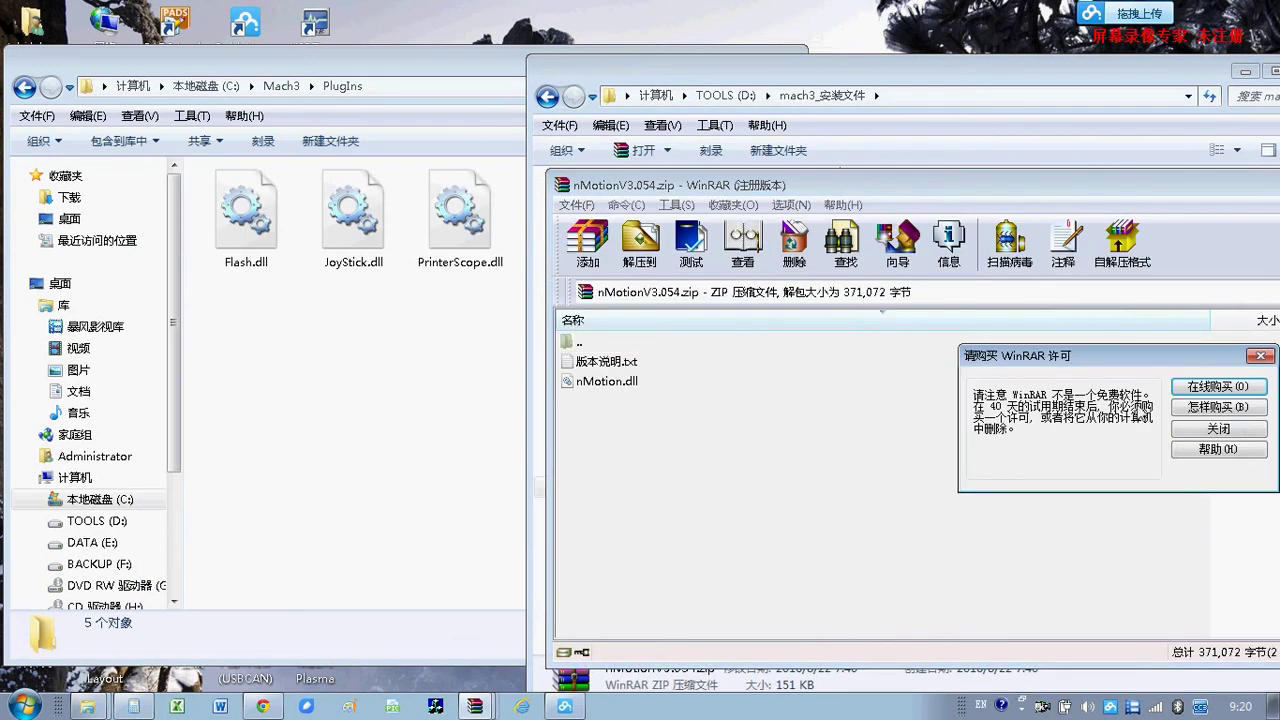
{"action": "left_click", "coordinate": [1240, 427]}
Extract nMotion.dll from the archive into the C:\Mach3\PlugIns folder.
{"action": "left_click_drag", "start_coordinate": [586, 384], "coordinate": [300, 420]}
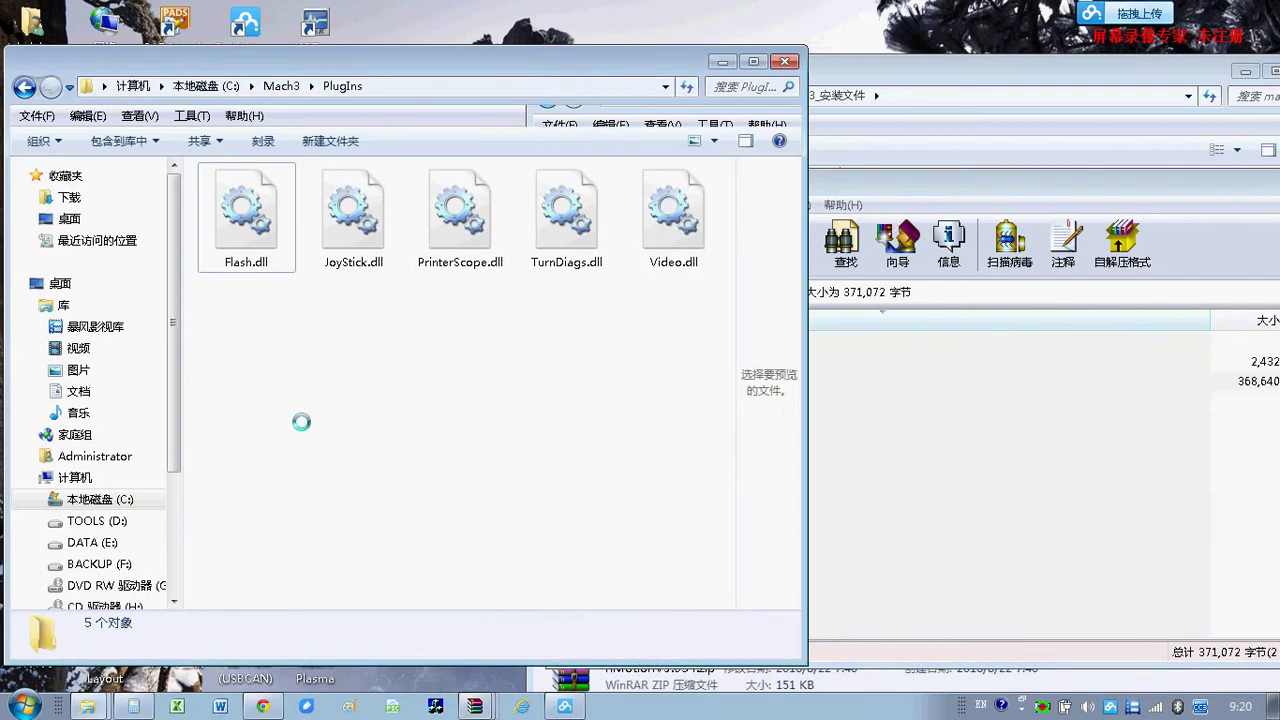
{"action": "left_click", "coordinate": [533, 425]}
{"action": "left_click", "coordinate": [1003, 440]}
{"action": "left_click", "coordinate": [428, 358]}
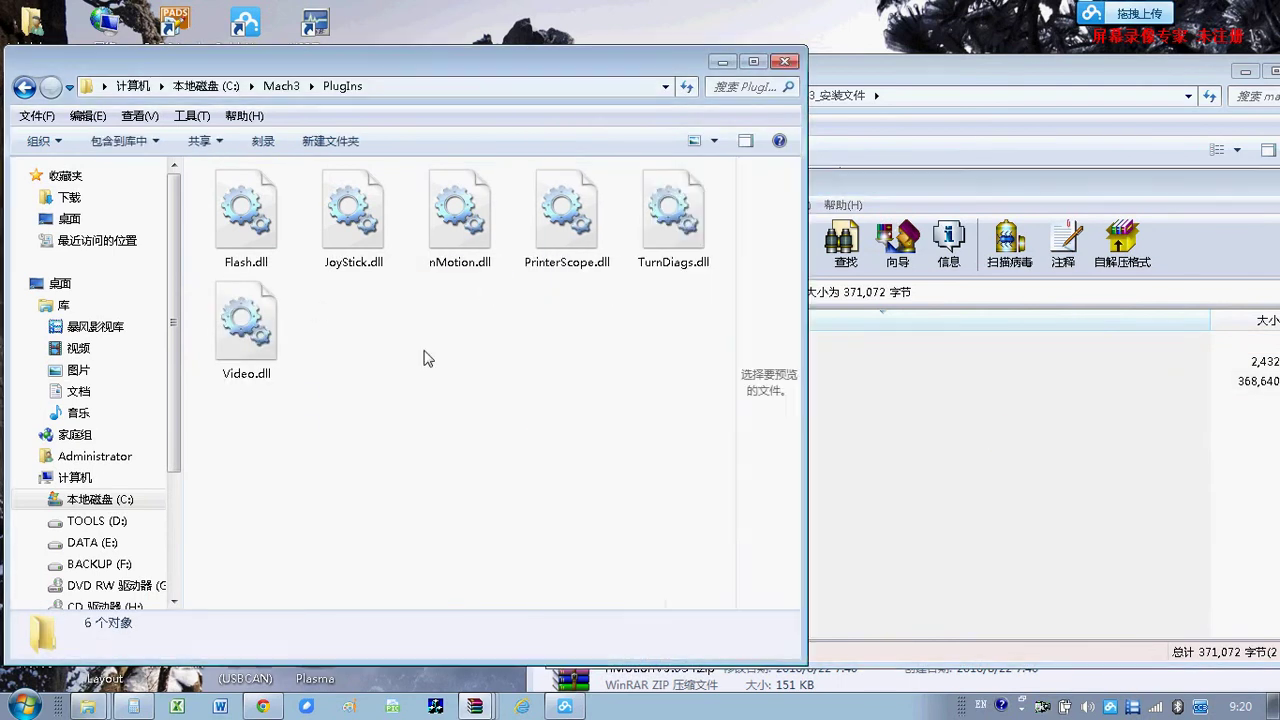
Return to the C:\Mach3 folder at Mach3.exe and close the nMotionV3.054.zip archive.
{"action": "left_click", "coordinate": [280, 86]}
{"action": "scroll", "coordinate": [325, 432], "scroll_direction": "down", "scroll_amount": 6}
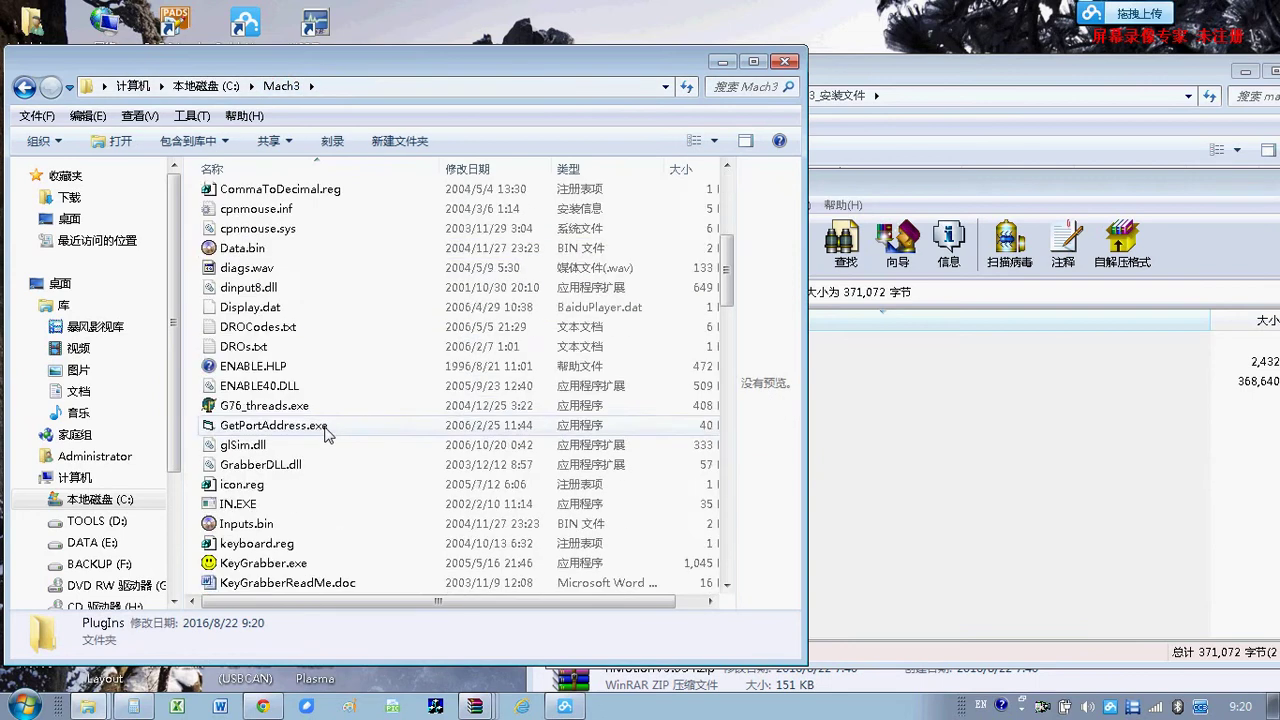
{"action": "scroll", "coordinate": [327, 433], "scroll_direction": "down", "scroll_amount": 10}
{"action": "left_click", "coordinate": [932, 418]}
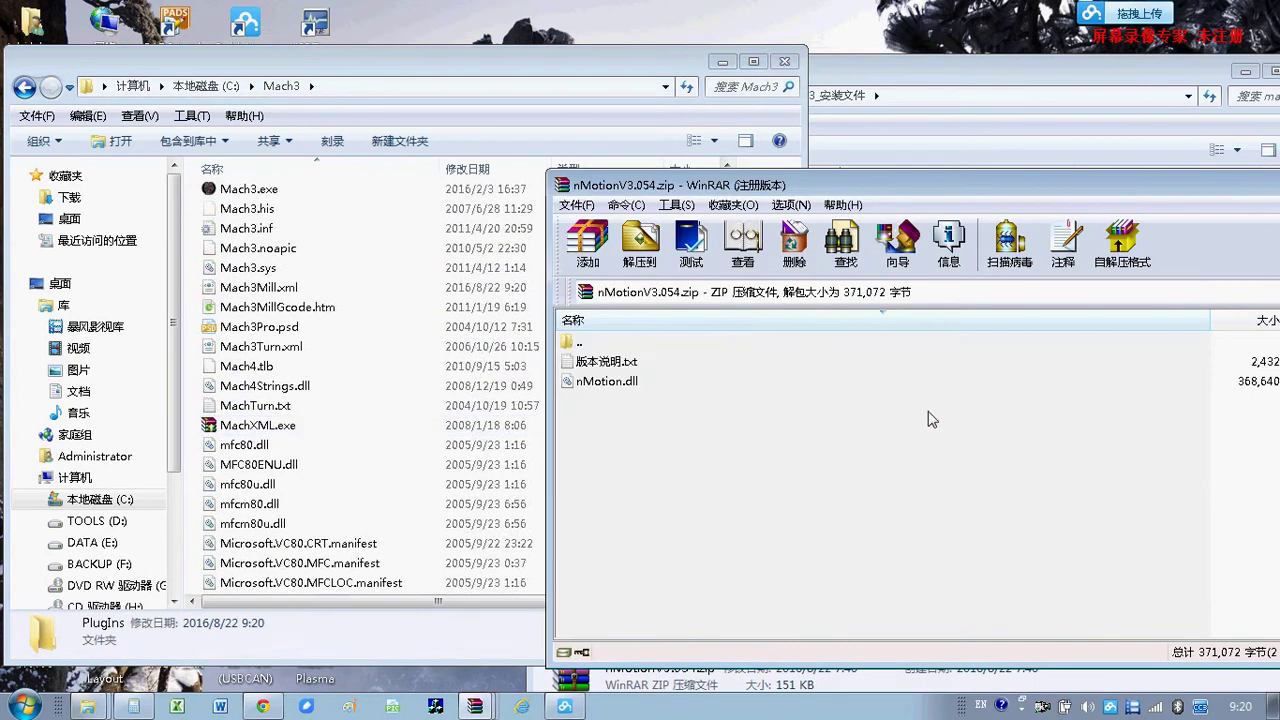
{"action": "left_click_drag", "start_coordinate": [1163, 196], "coordinate": [1027, 320]}
{"action": "left_click", "coordinate": [1047, 321]}
{"action": "left_click", "coordinate": [845, 510]}
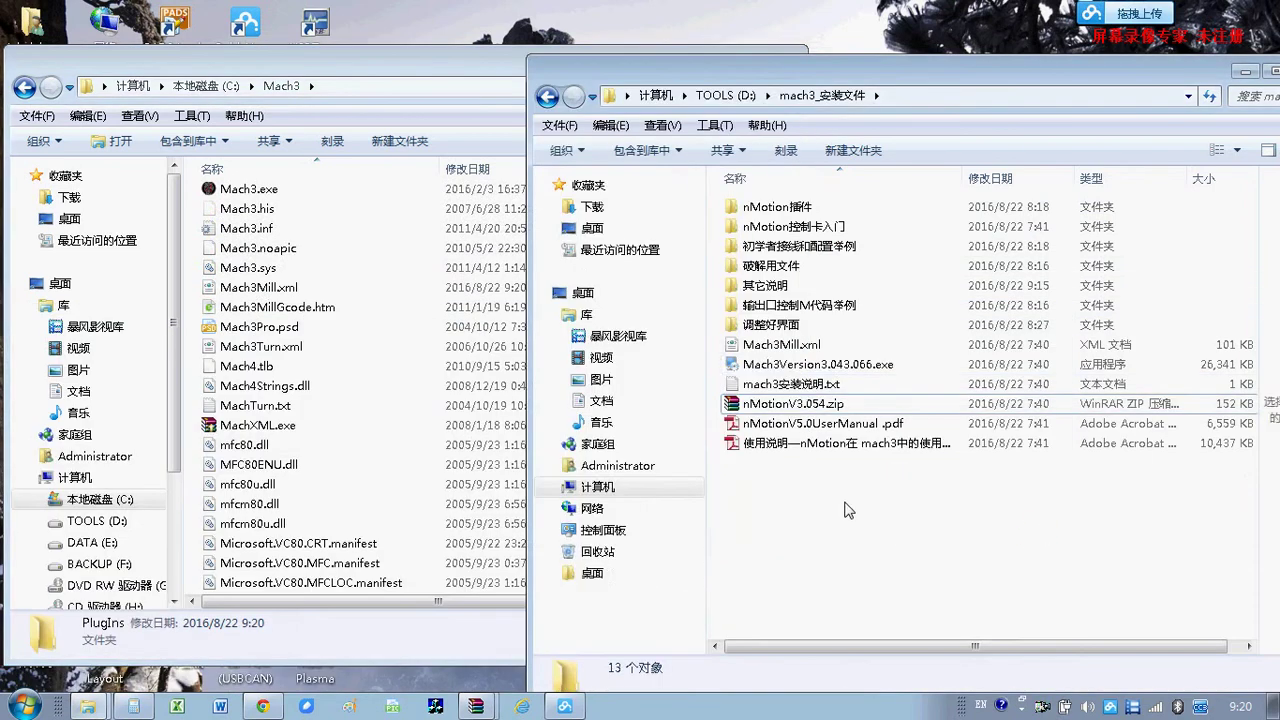
Copy Mach3Mill.xml from the 初学者接线和配置举例 folder into C:\Mach3, replacing the existing file.
{"action": "double_click", "coordinate": [830, 247]}
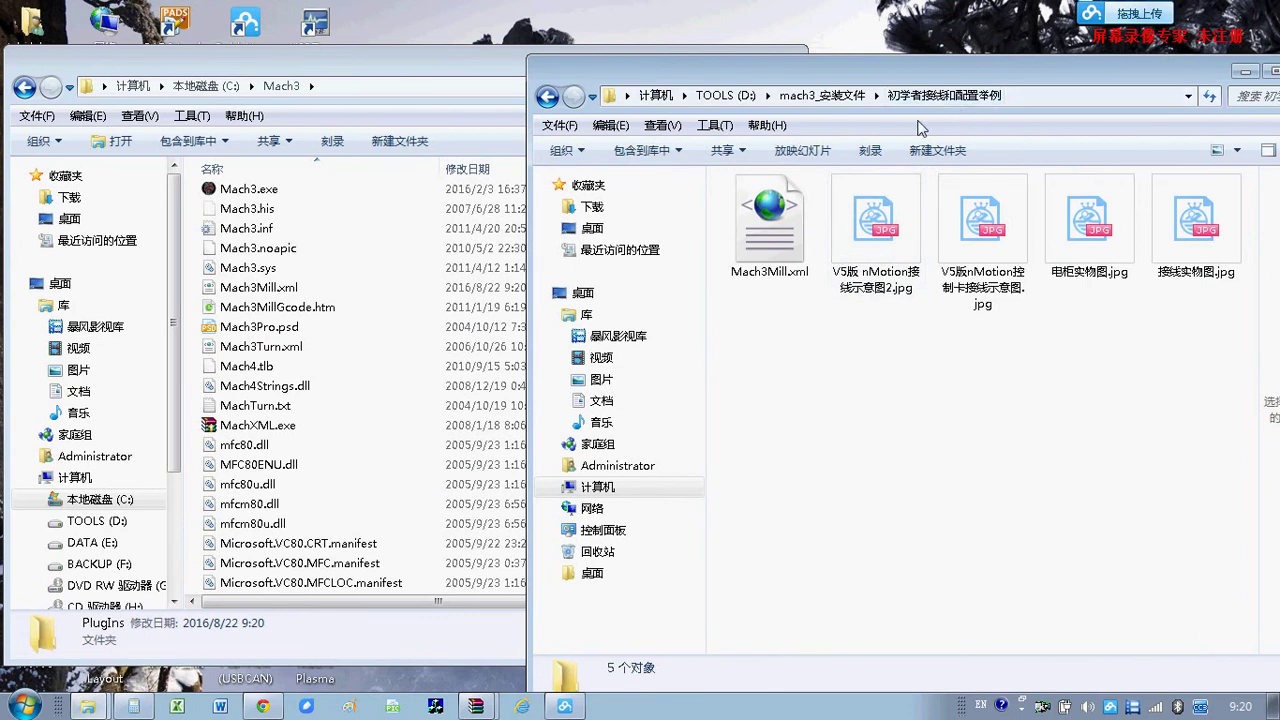
{"action": "left_click_drag", "start_coordinate": [775, 228], "coordinate": [341, 492]}
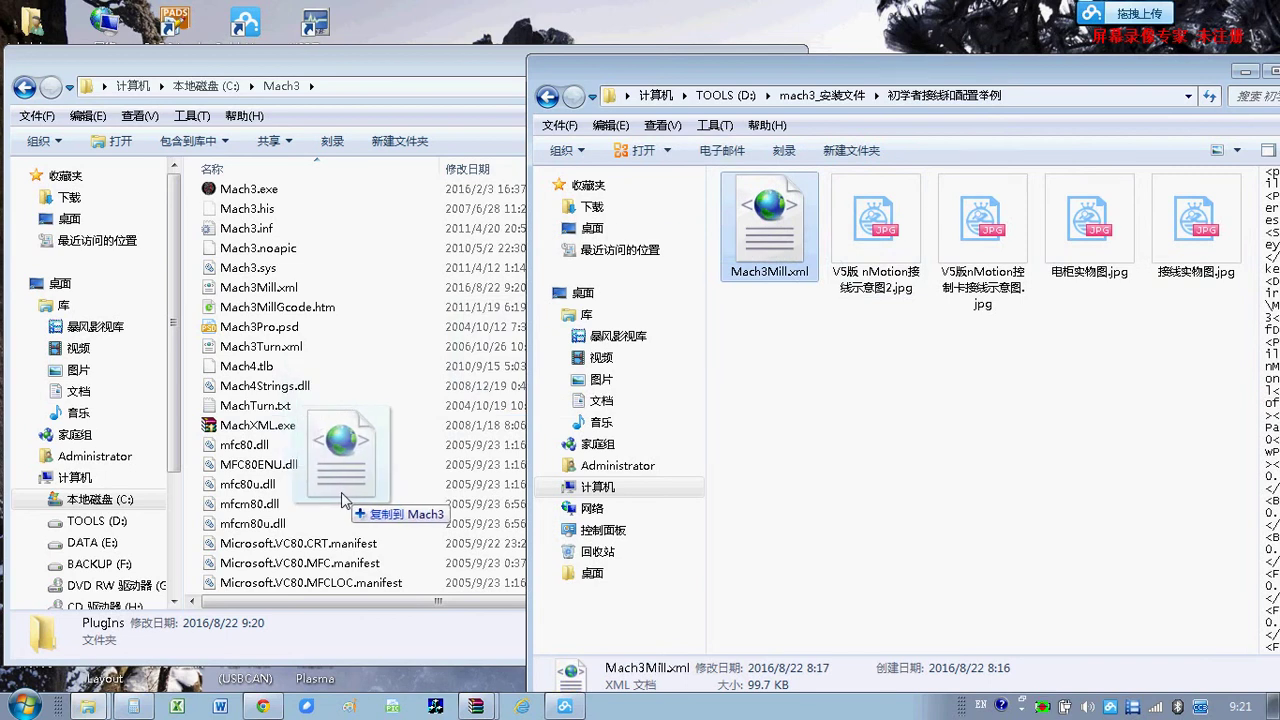
{"action": "left_click_drag", "start_coordinate": [341, 492], "coordinate": [341, 492]}
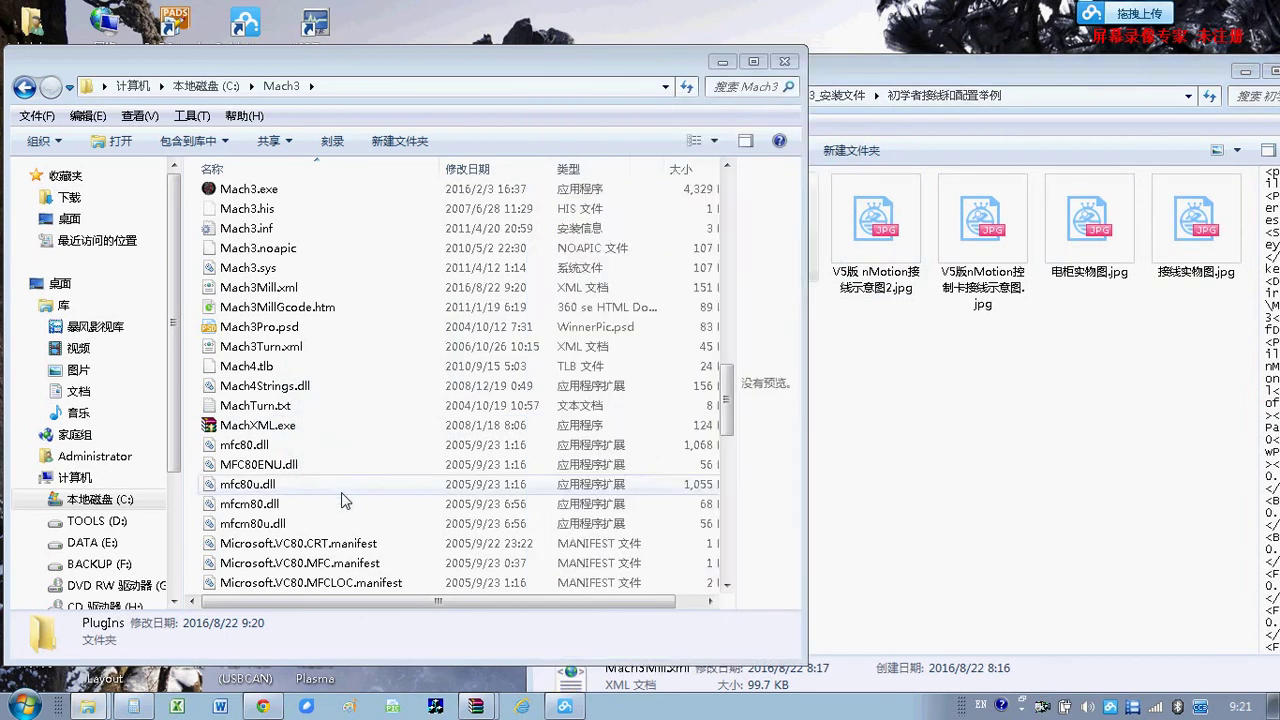
{"action": "left_click", "coordinate": [593, 283]}
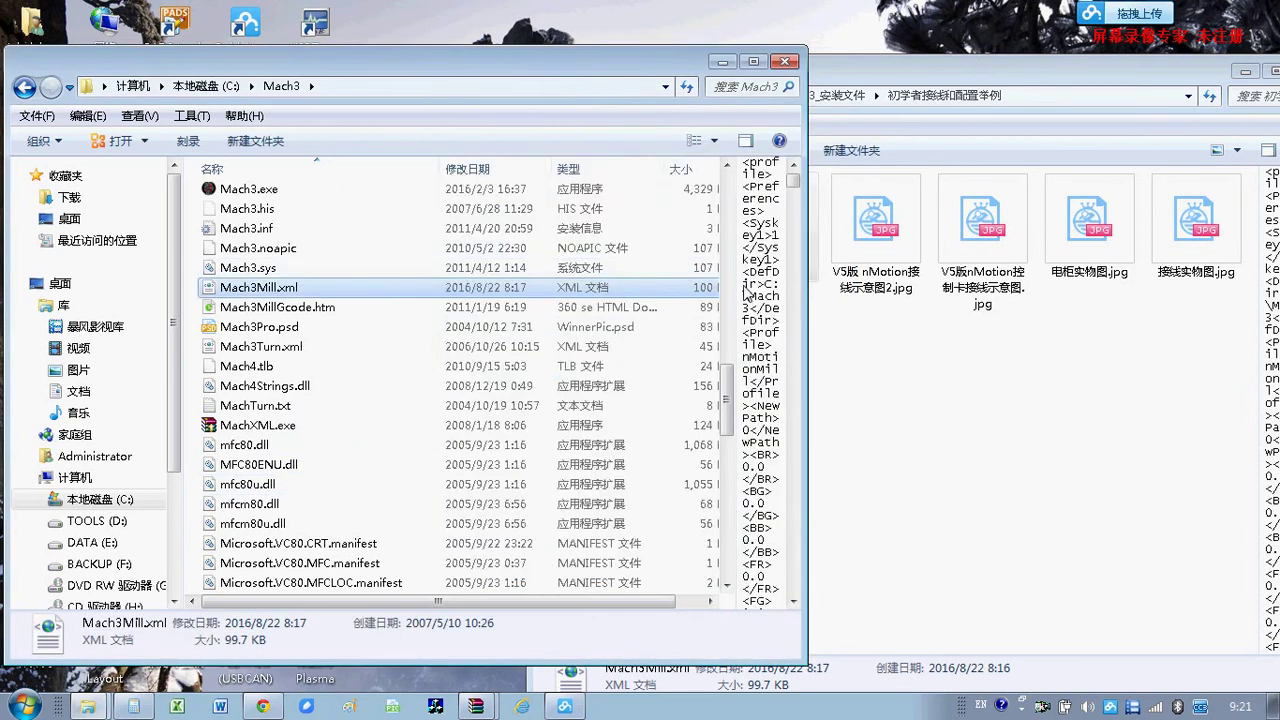
Start Mach3.exe with the Mach3Mill profile and dismiss the nMotion Usb Server window.
{"action": "double_click", "coordinate": [248, 190]}
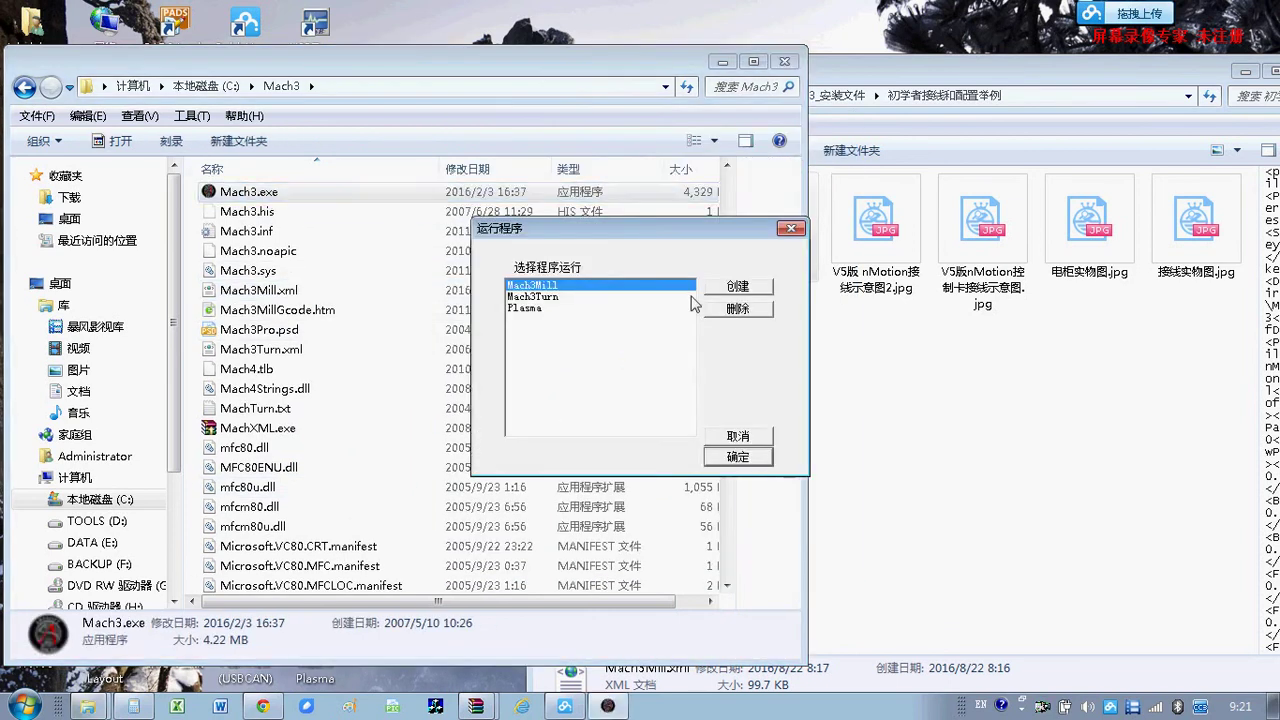
{"action": "left_click", "coordinate": [738, 457]}
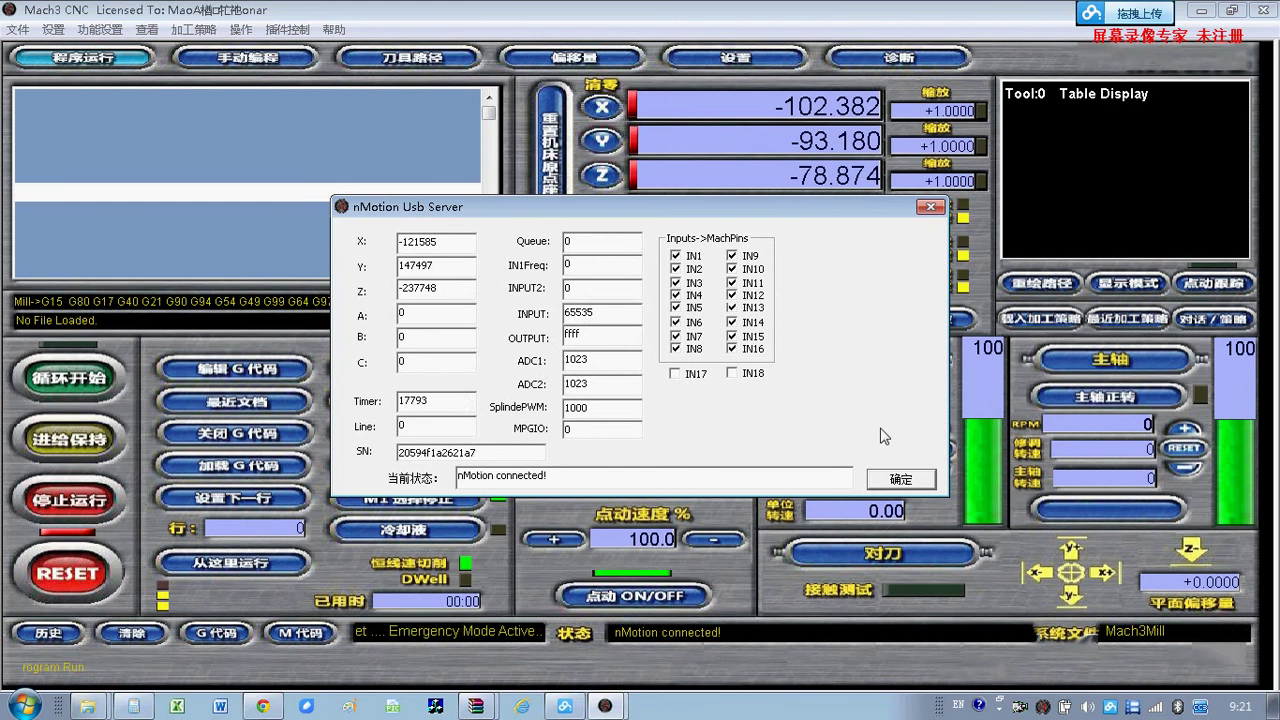
{"action": "left_click", "coordinate": [903, 479]}
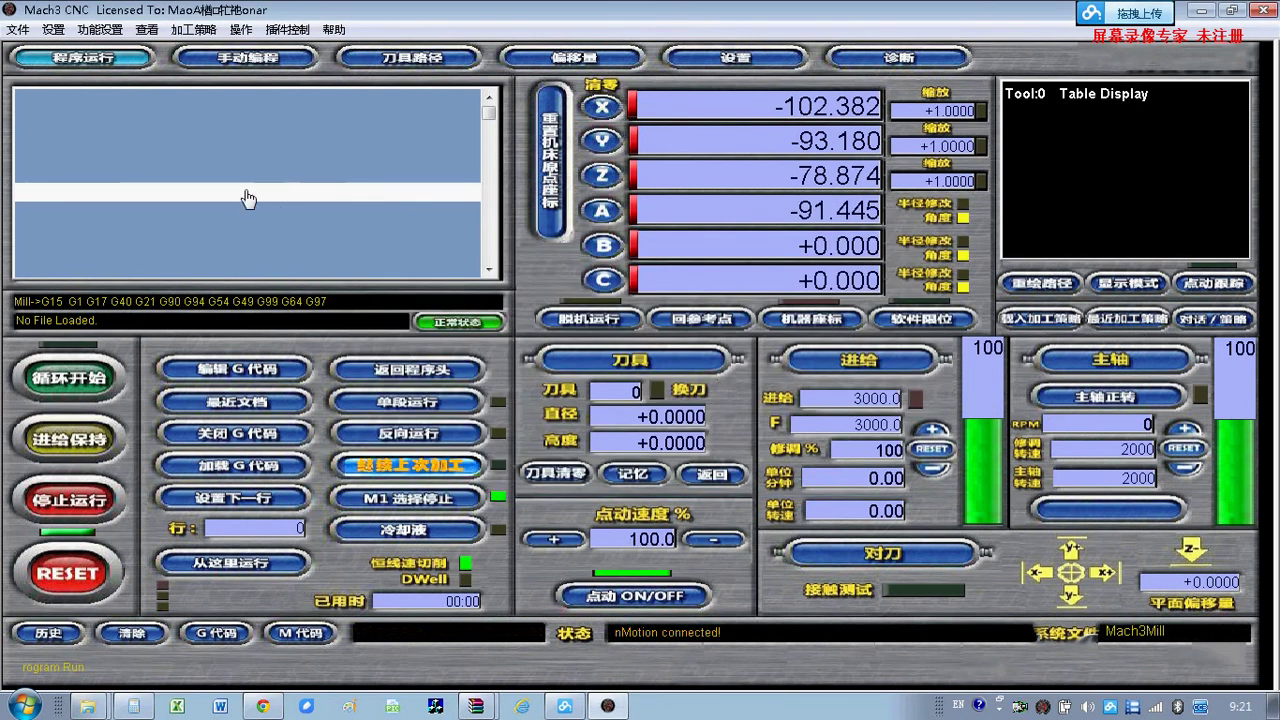
In the Ports & Pins motor outputs, enable Step Low Active for the X, Y, Z, A, B and C axes.
{"action": "left_click", "coordinate": [56, 32]}
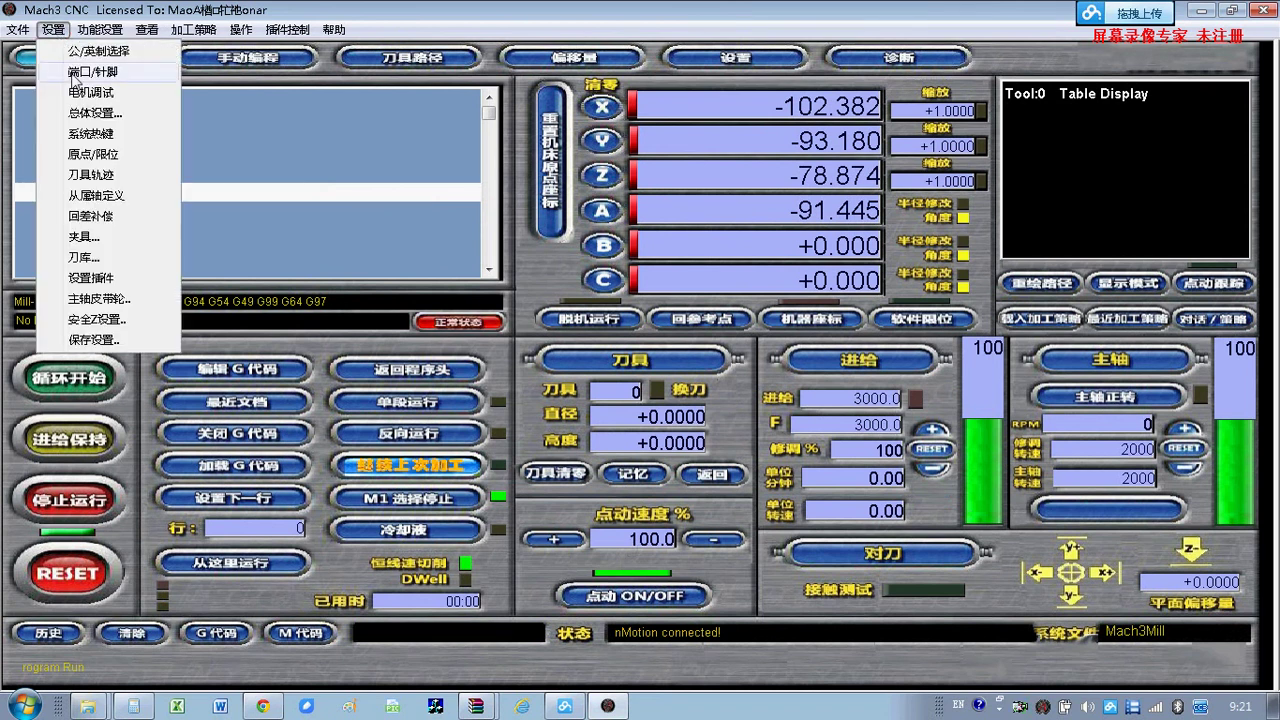
{"action": "left_click", "coordinate": [72, 73]}
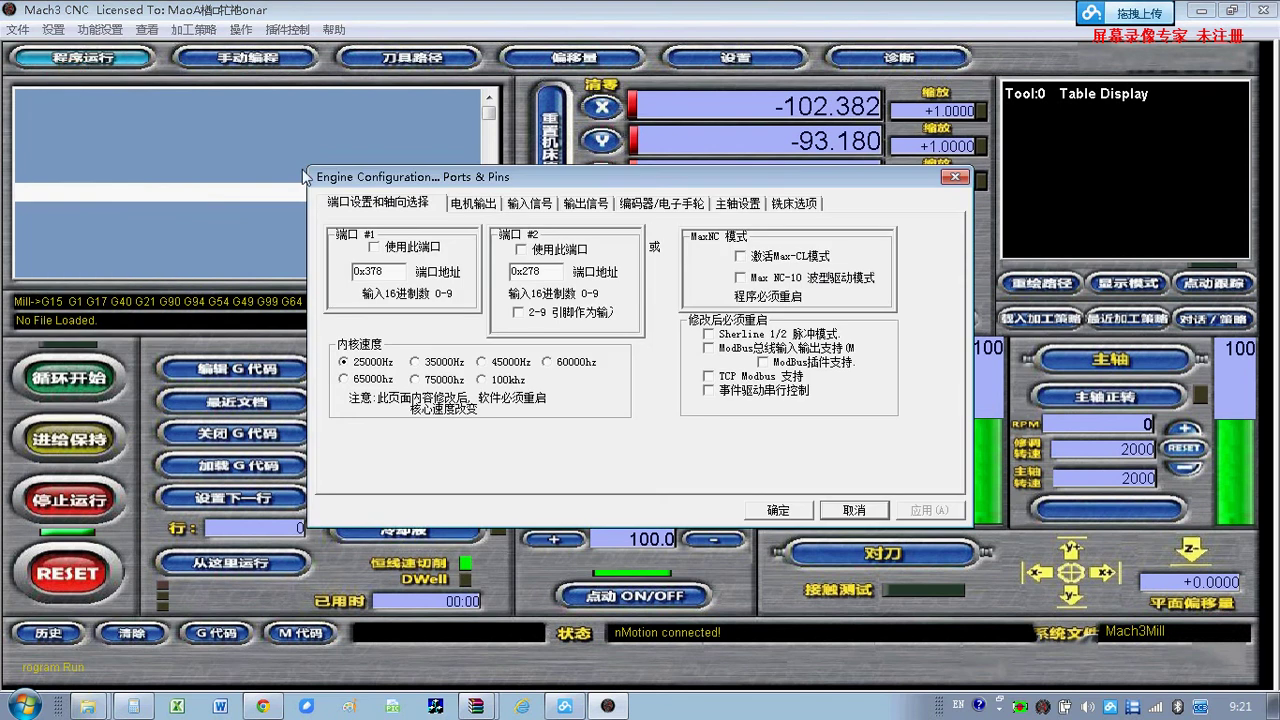
{"action": "left_click", "coordinate": [470, 205]}
{"action": "left_click", "coordinate": [385, 203]}
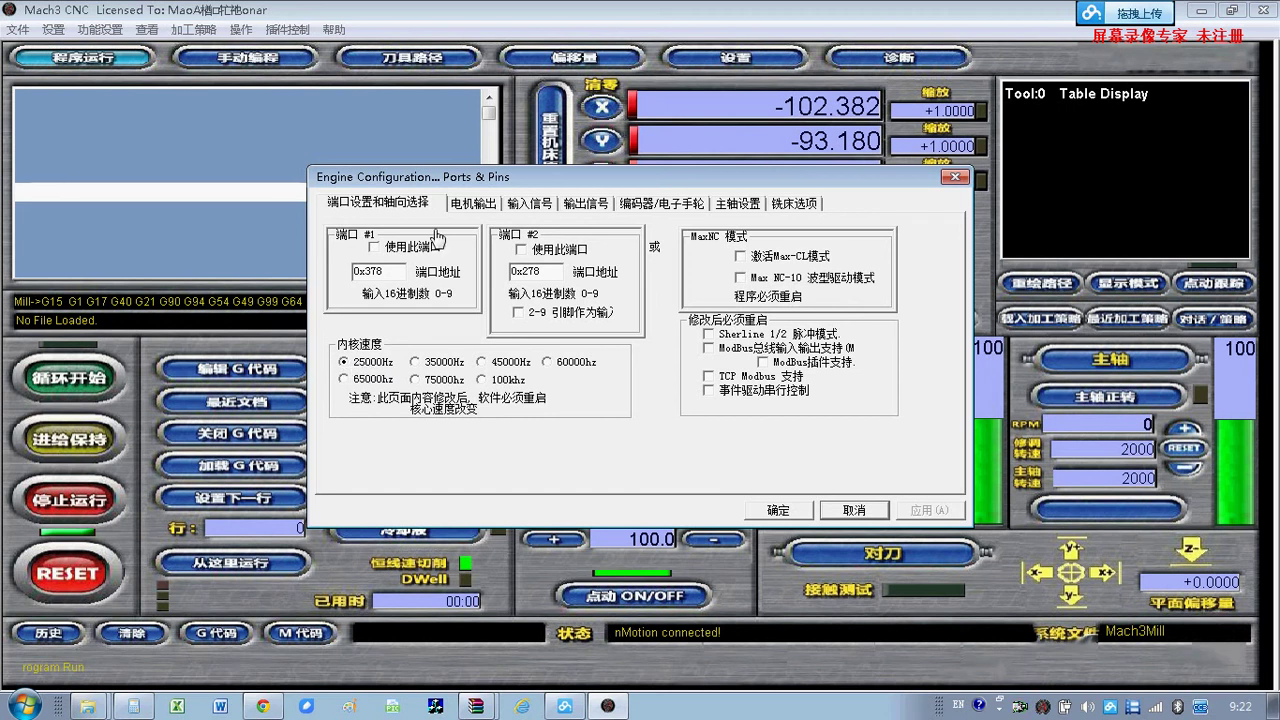
{"action": "left_click", "coordinate": [480, 205]}
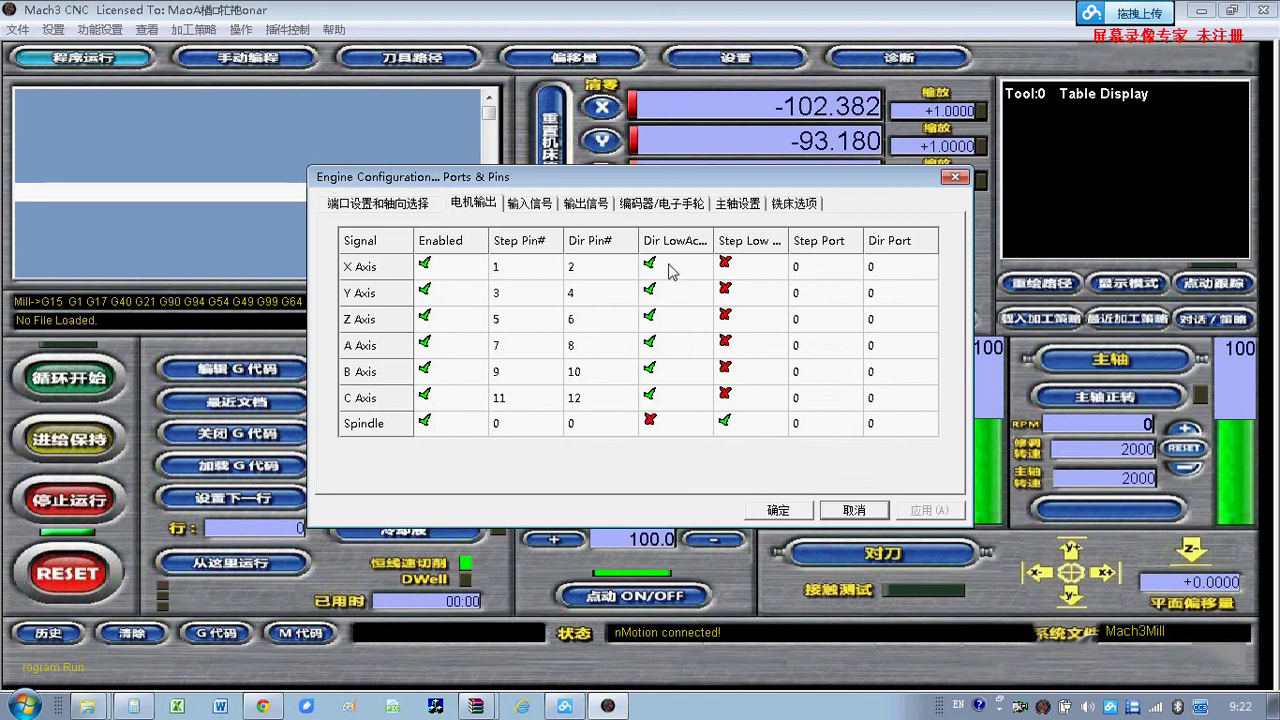
{"action": "left_click", "coordinate": [741, 268]}
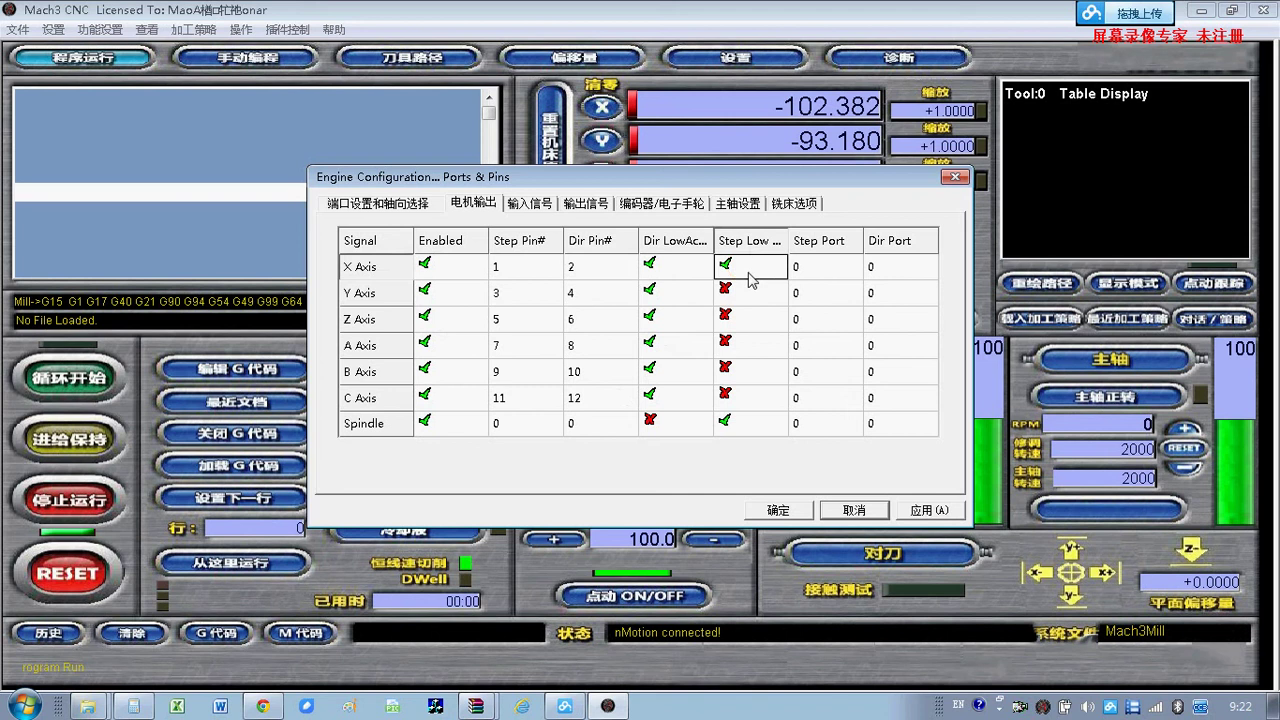
{"action": "left_click", "coordinate": [751, 296]}
{"action": "left_click", "coordinate": [748, 322]}
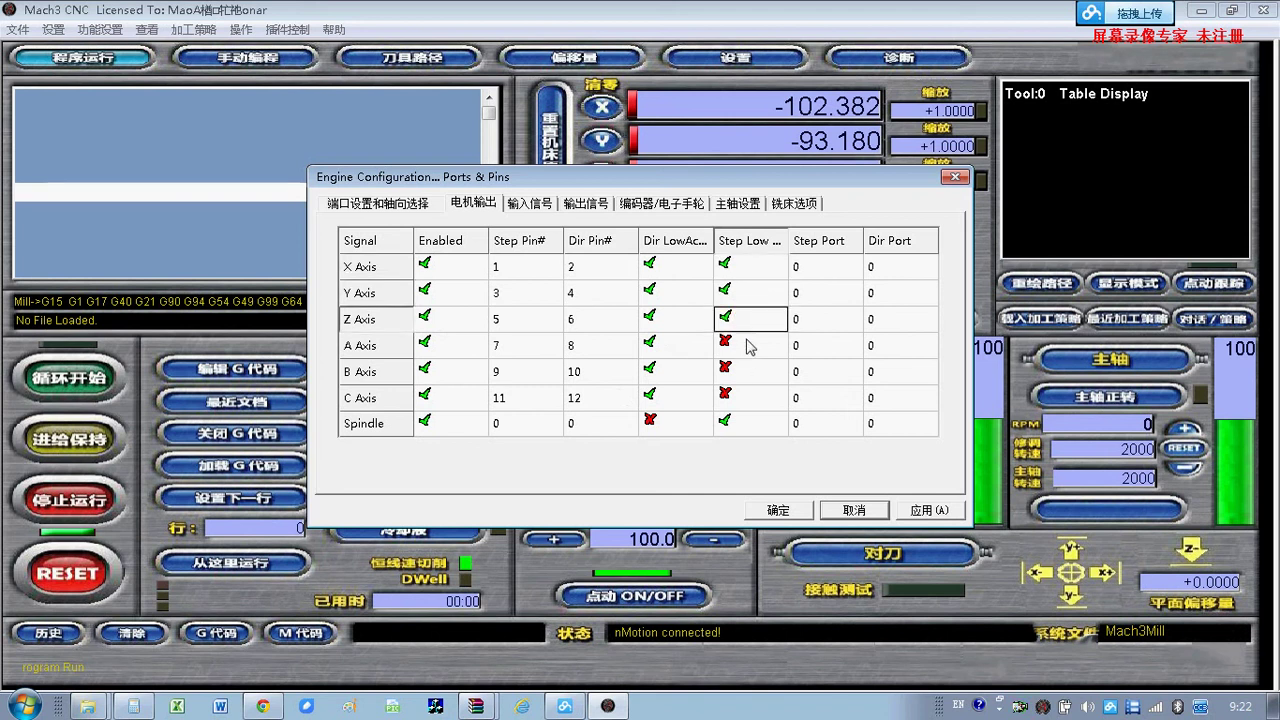
{"action": "left_click", "coordinate": [748, 345]}
{"action": "left_click", "coordinate": [749, 371]}
{"action": "left_click", "coordinate": [750, 398]}
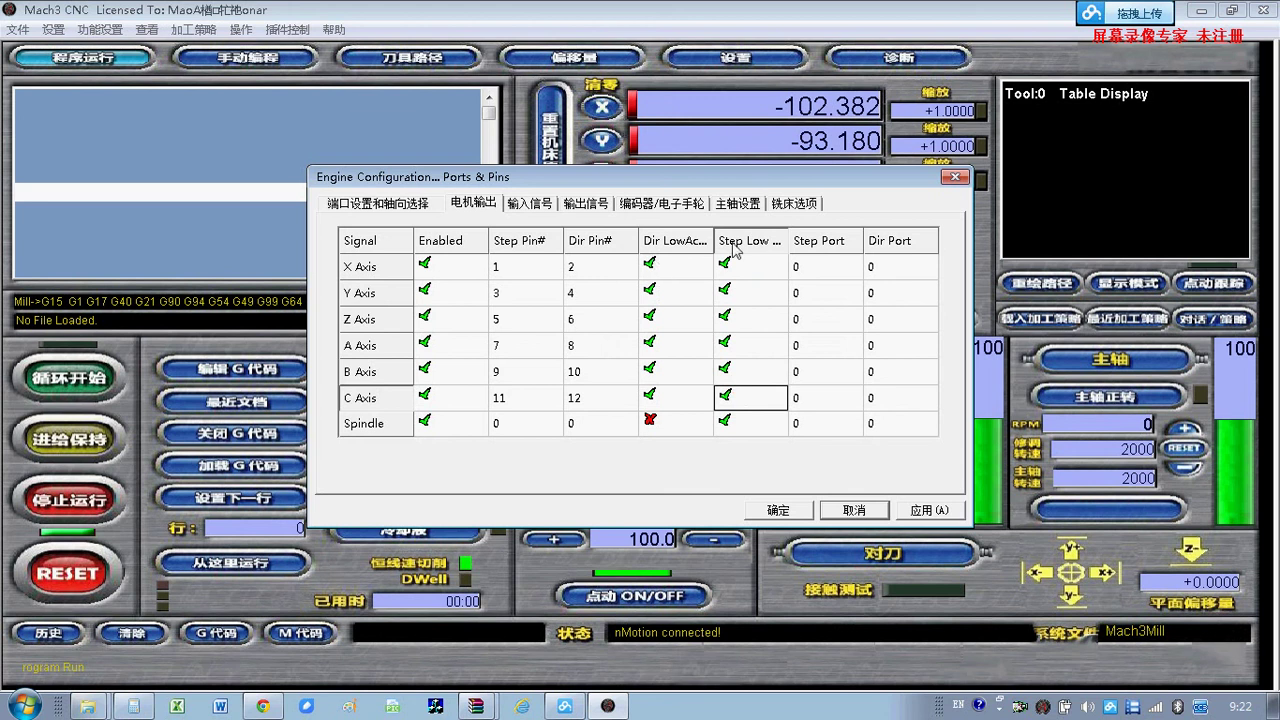
Widen the Dir LowActive column, disable Dir LowActive for the X and Y axes and apply the motor output changes.
{"action": "left_click_drag", "start_coordinate": [715, 240], "coordinate": [731, 236]}
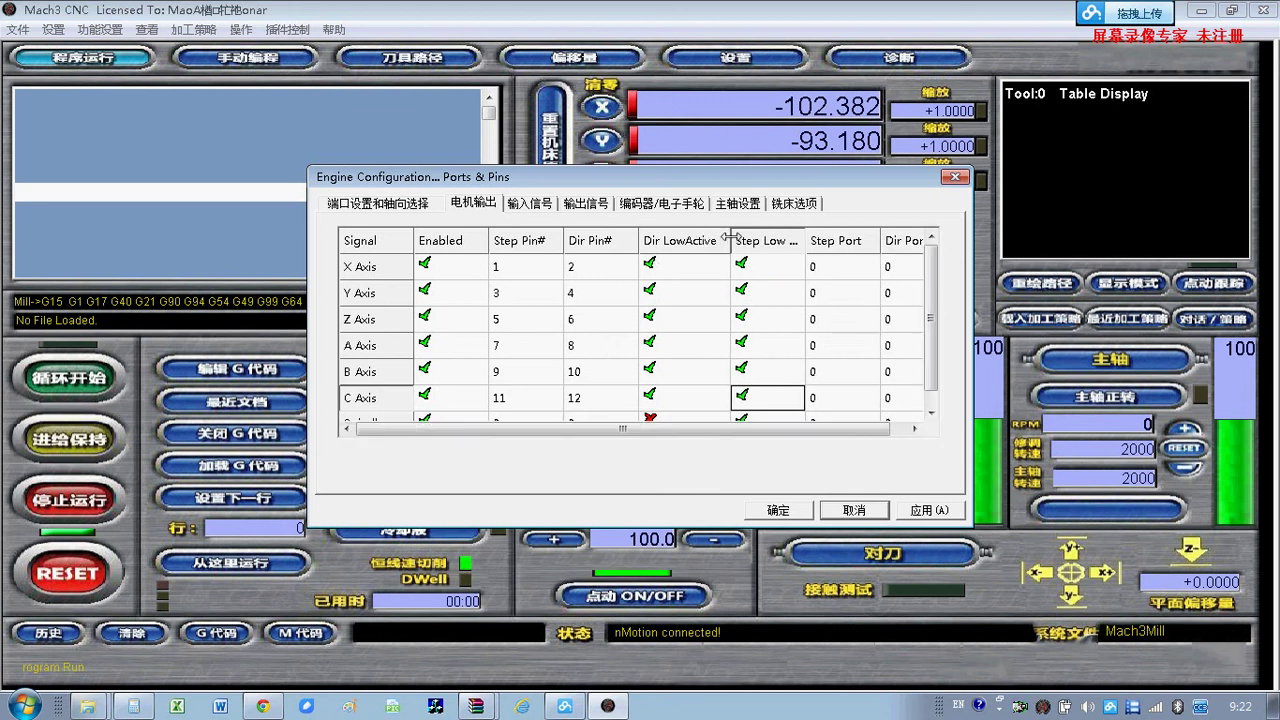
{"action": "left_click", "coordinate": [645, 264]}
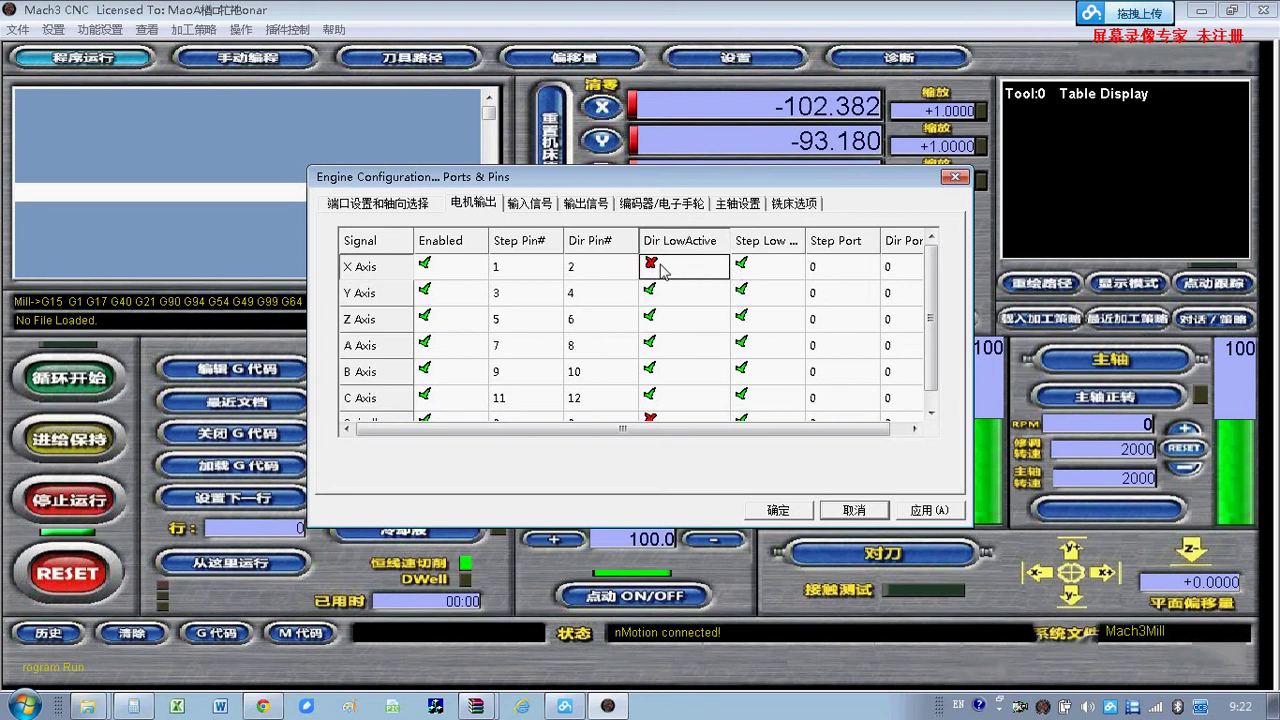
{"action": "left_click", "coordinate": [660, 270]}
{"action": "left_click", "coordinate": [685, 295]}
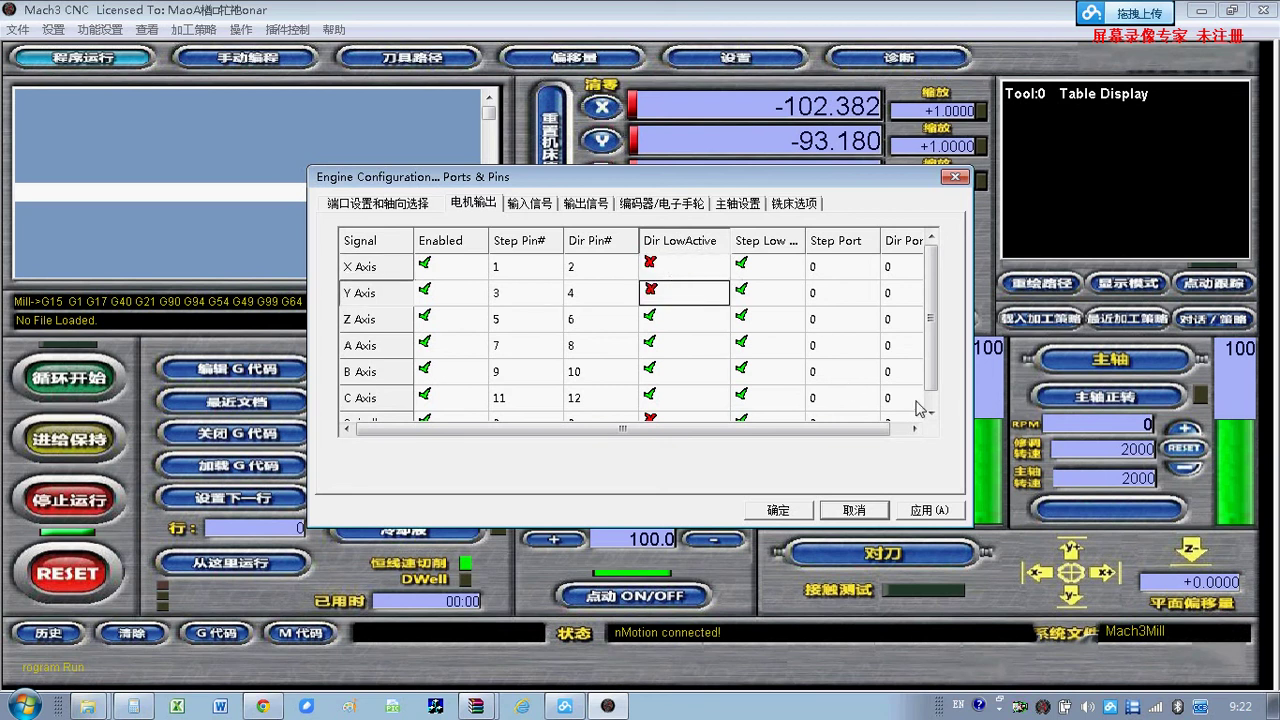
{"action": "left_click", "coordinate": [928, 511]}
Show the input signal settings and open the wiring diagram V5版 nMotion接线示意图2.jpg from the 初学者接线和配置举例 folder.
{"action": "left_click", "coordinate": [529, 203]}
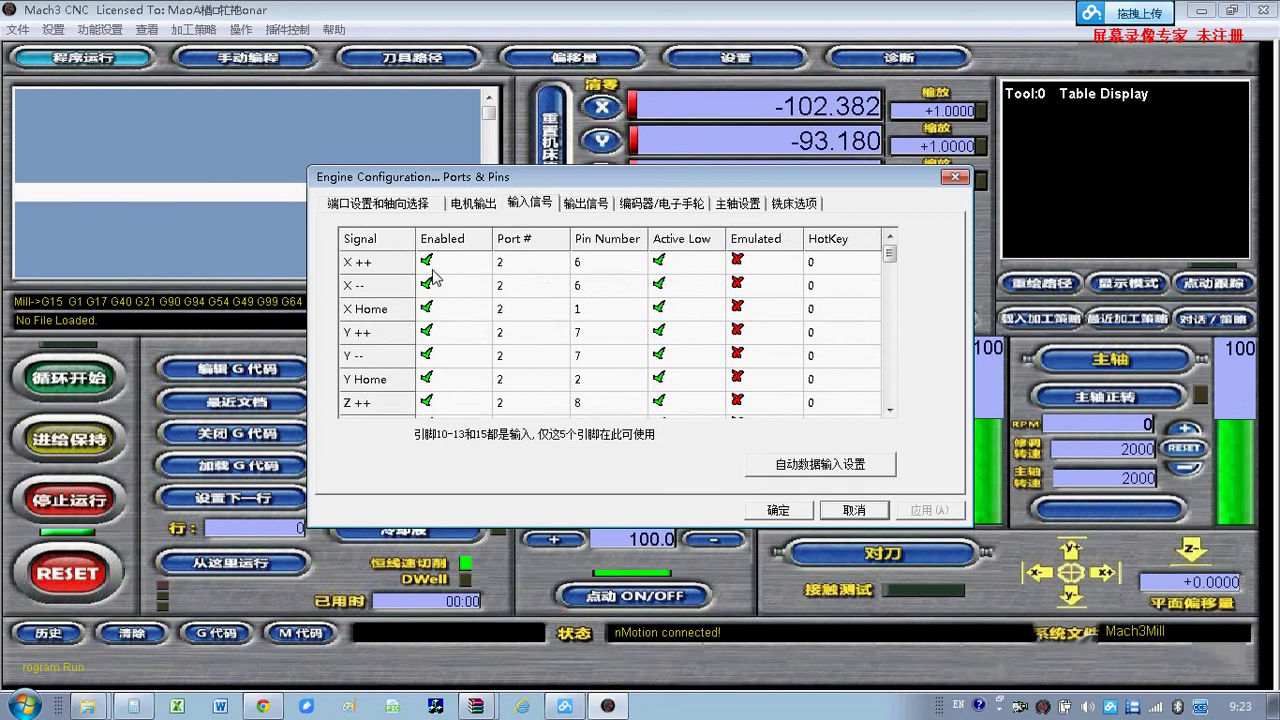
{"action": "left_click", "coordinate": [88, 704]}
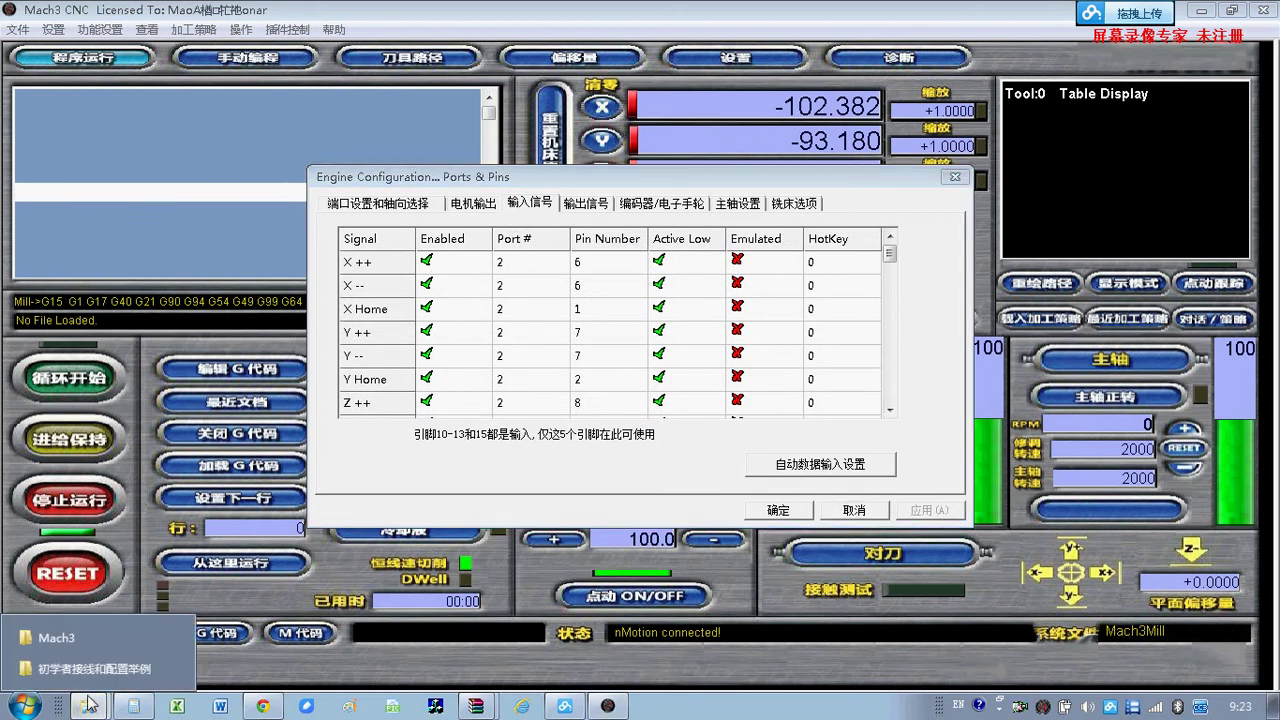
{"action": "left_click", "coordinate": [72, 668]}
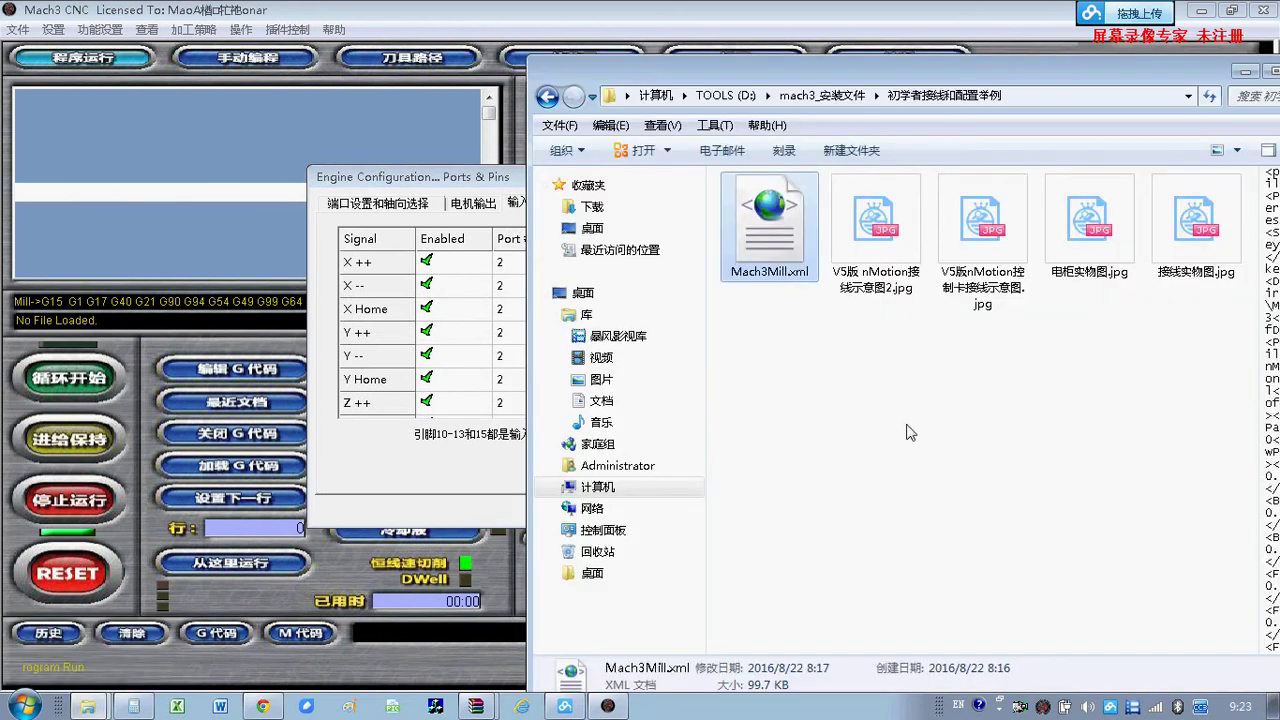
{"action": "left_click", "coordinate": [951, 454]}
{"action": "left_click", "coordinate": [885, 232]}
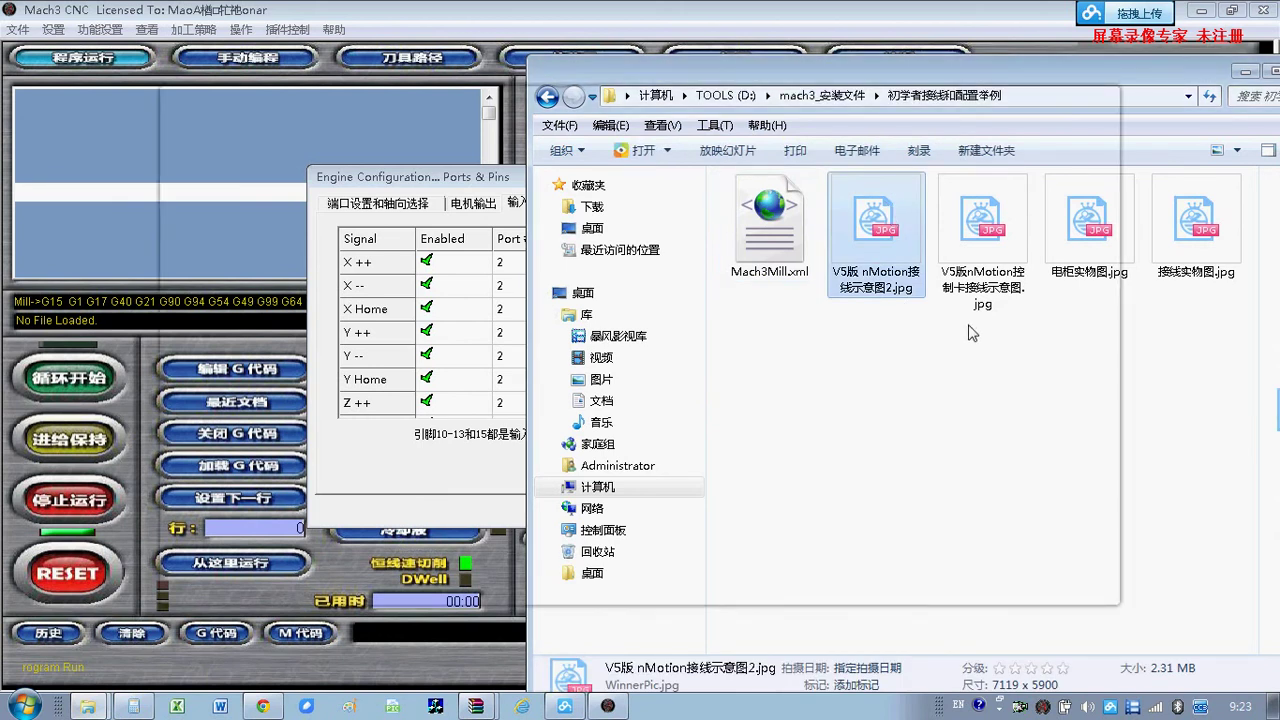
Examine the home and limit switch wiring at terminals In1 to In9 in the nMotion wiring diagram.
{"action": "scroll", "coordinate": [772, 380], "scroll_direction": "up", "scroll_amount": 1}
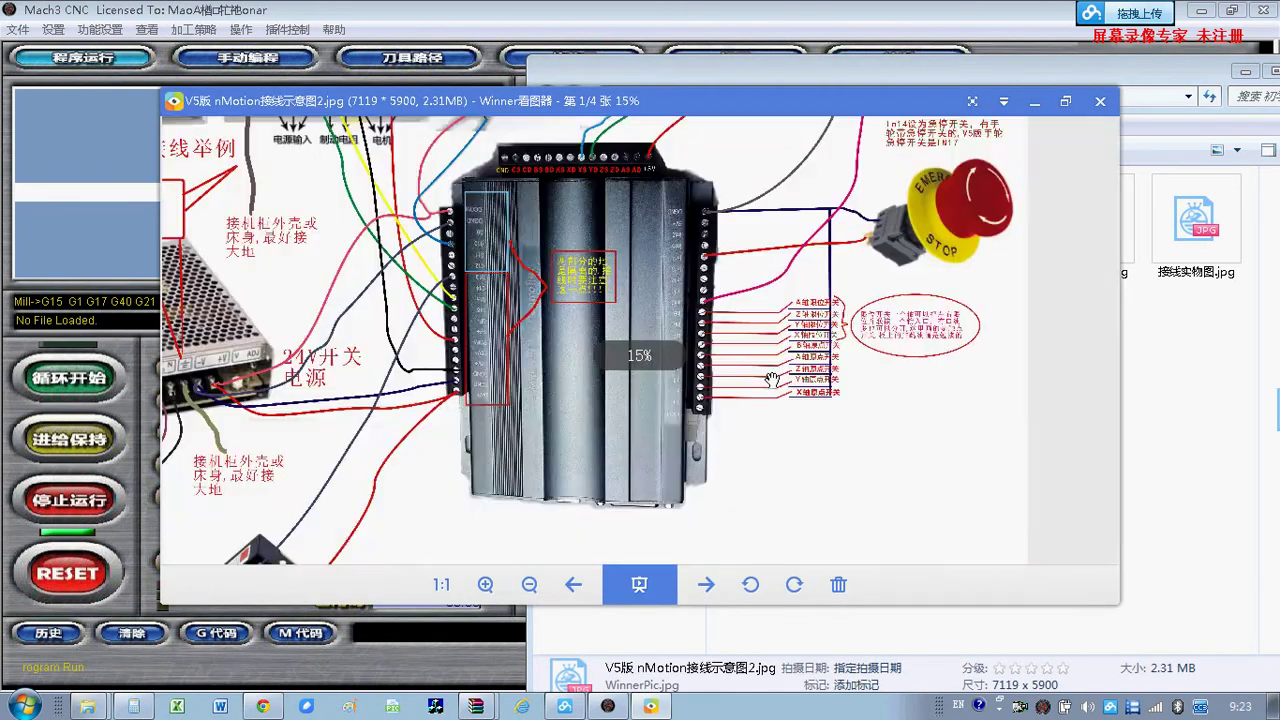
{"action": "scroll", "coordinate": [772, 378], "scroll_direction": "up", "scroll_amount": 4}
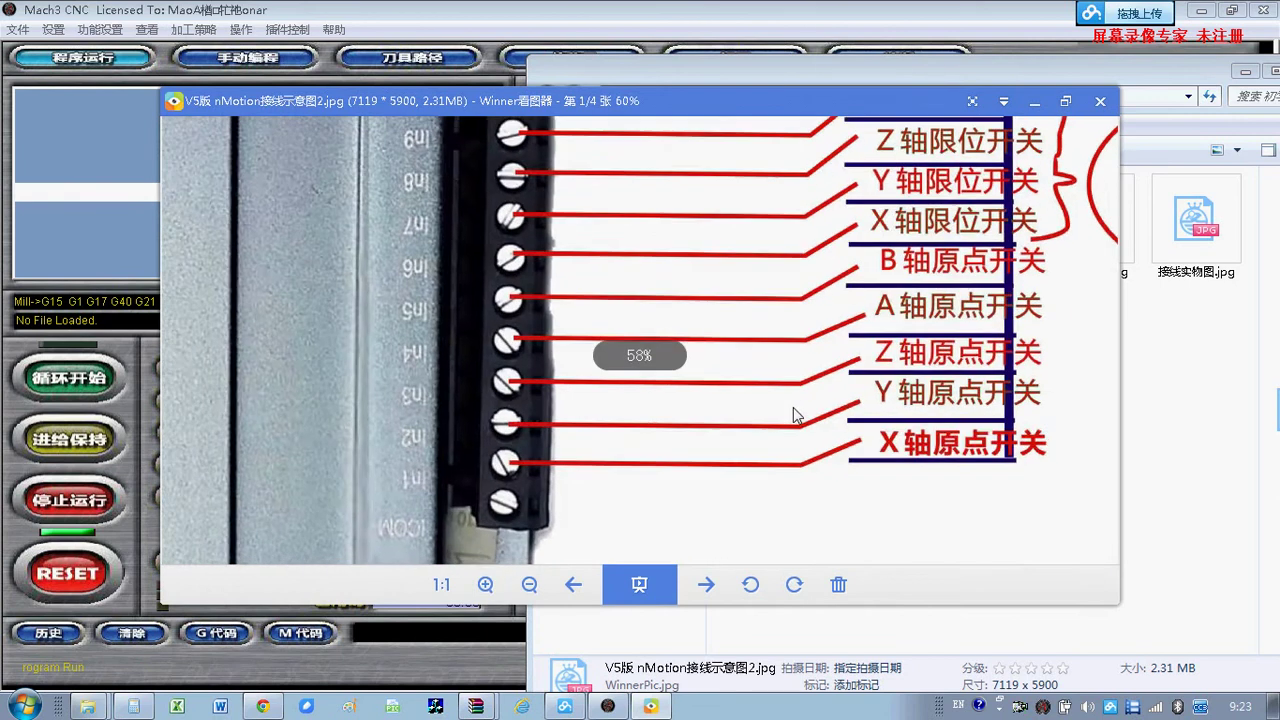
{"action": "scroll", "coordinate": [793, 407], "scroll_direction": "down", "scroll_amount": 2}
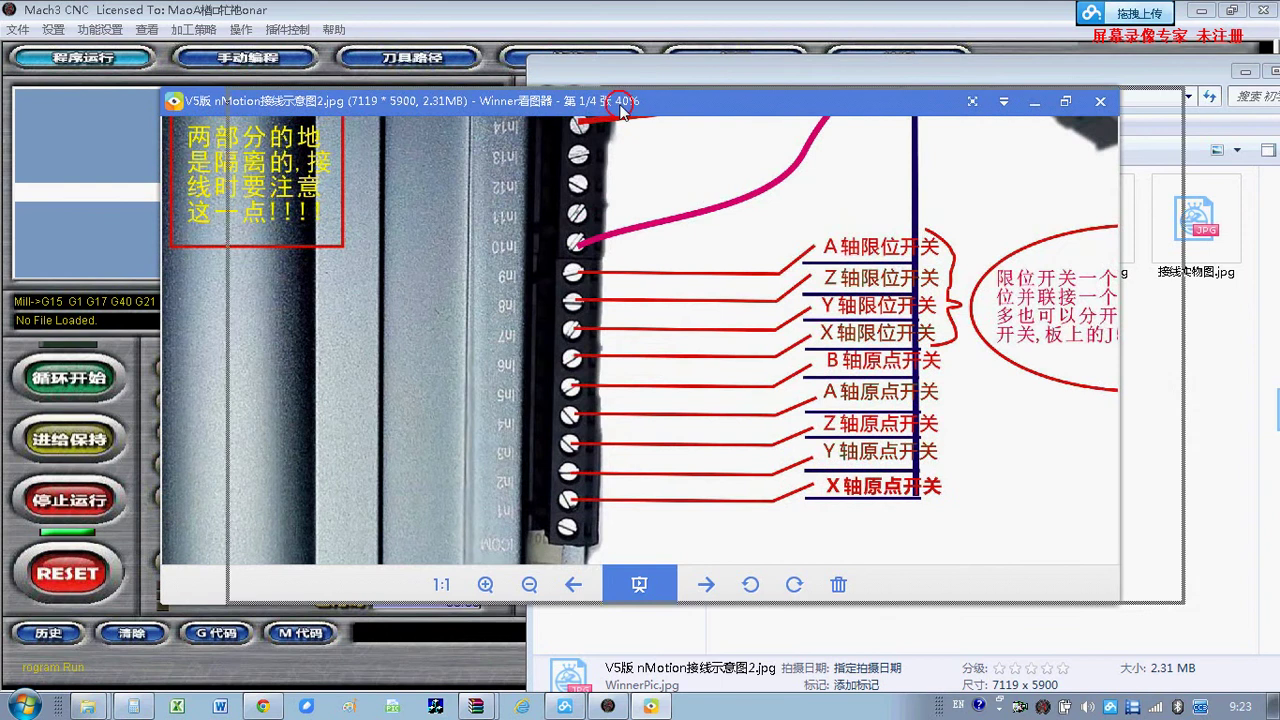
{"action": "left_click_drag", "start_coordinate": [622, 110], "coordinate": [812, 112]}
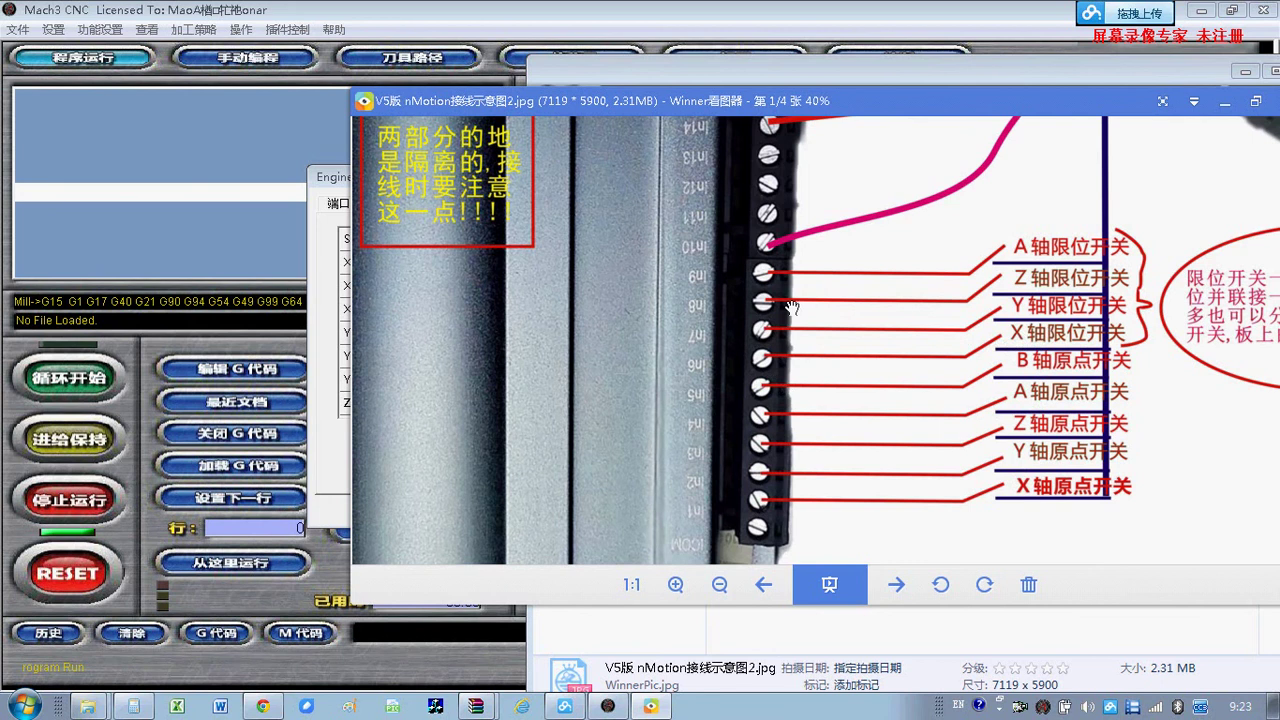
{"action": "left_click_drag", "start_coordinate": [1068, 318], "coordinate": [898, 404]}
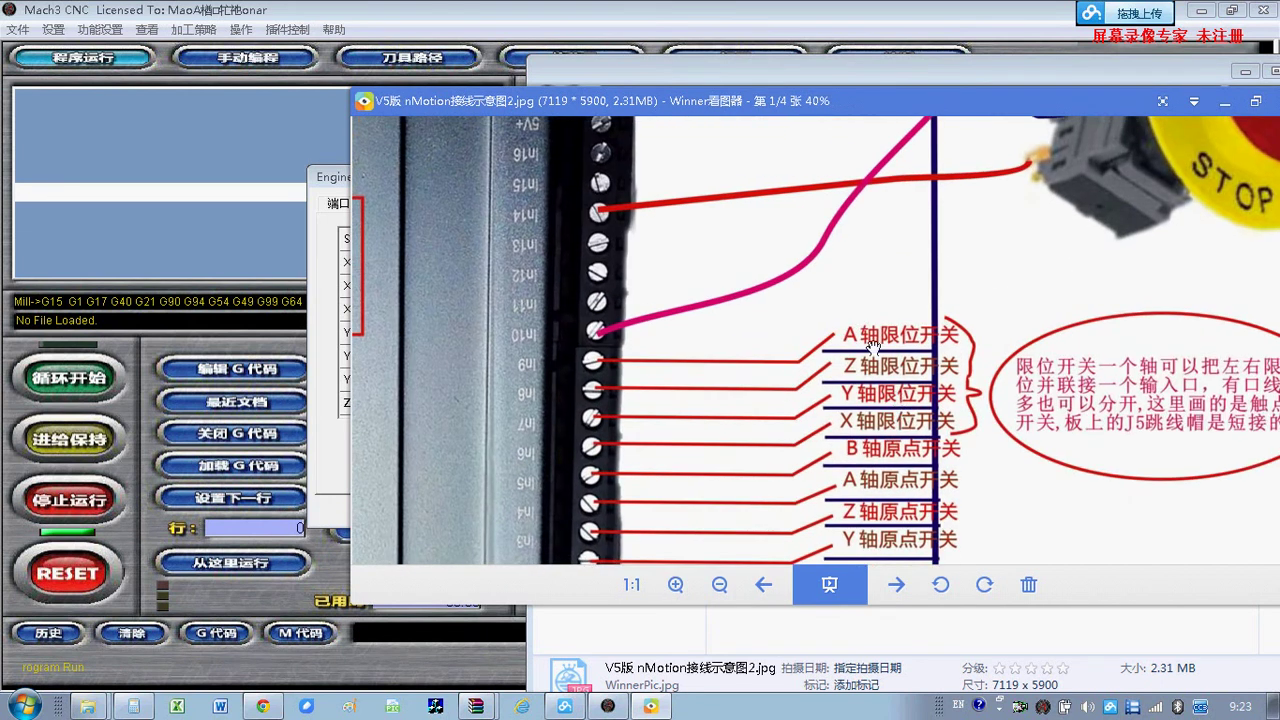
Examine how the emergency stop and tool setter are wired to the In14, In10 and DGND terminals in the diagram.
{"action": "left_click_drag", "start_coordinate": [866, 258], "coordinate": [819, 440]}
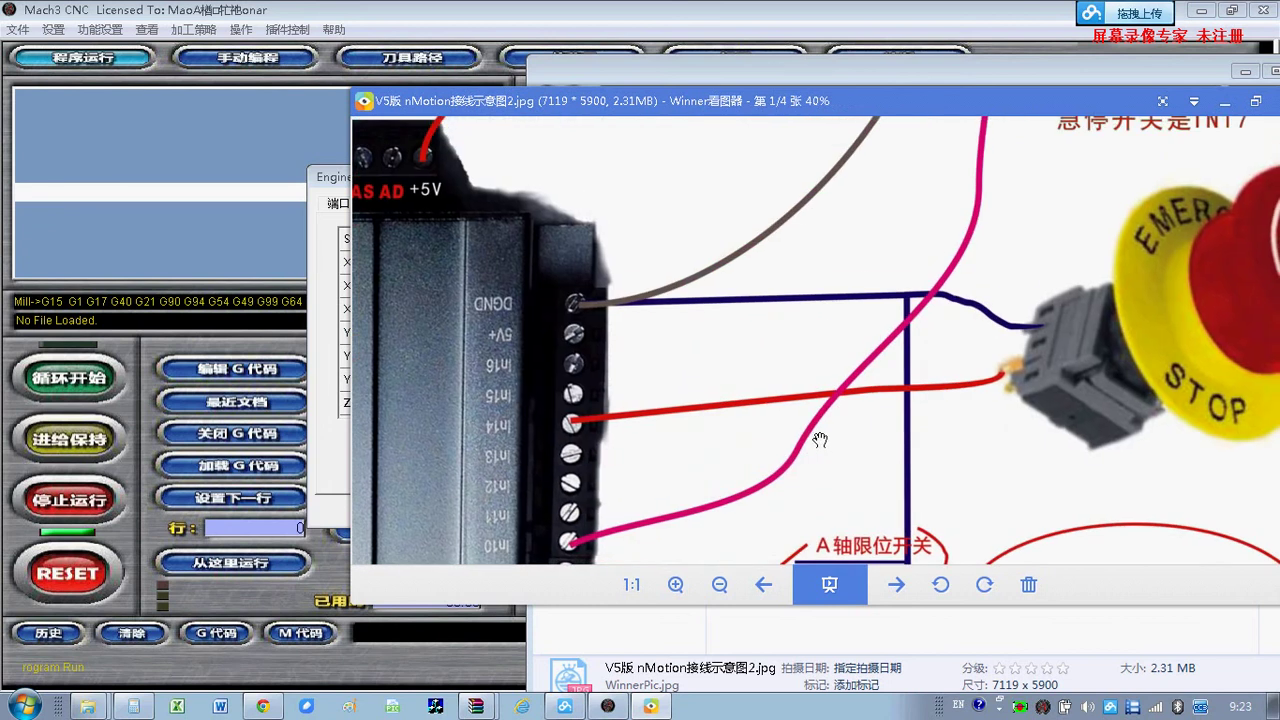
{"action": "scroll", "coordinate": [894, 277], "scroll_direction": "down", "scroll_amount": 3}
{"action": "scroll", "coordinate": [903, 277], "scroll_direction": "up", "scroll_amount": 2}
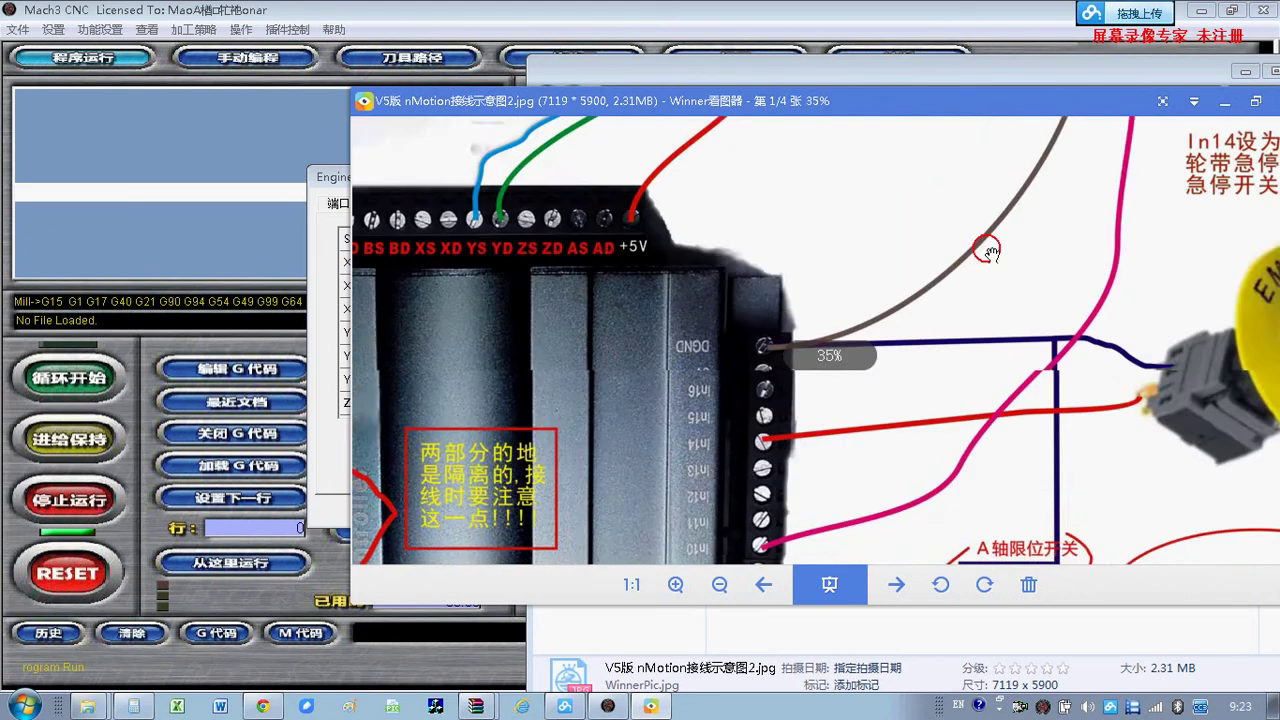
{"action": "scroll", "coordinate": [814, 474], "scroll_direction": "down", "scroll_amount": 1}
{"action": "scroll", "coordinate": [897, 374], "scroll_direction": "up", "scroll_amount": 1}
{"action": "scroll", "coordinate": [897, 374], "scroll_direction": "down", "scroll_amount": 1}
{"action": "scroll", "coordinate": [897, 374], "scroll_direction": "up", "scroll_amount": 1}
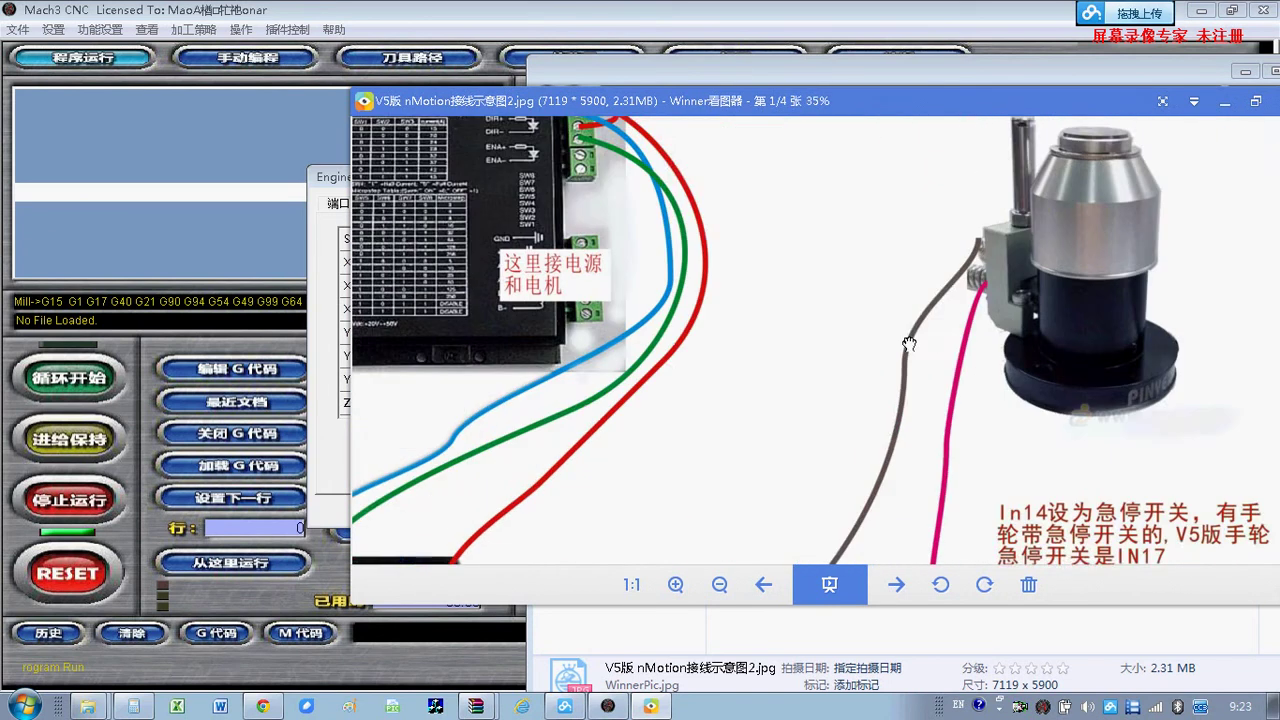
{"action": "left_click_drag", "start_coordinate": [895, 372], "coordinate": [904, 401]}
{"action": "scroll", "coordinate": [864, 407], "scroll_direction": "up", "scroll_amount": 1}
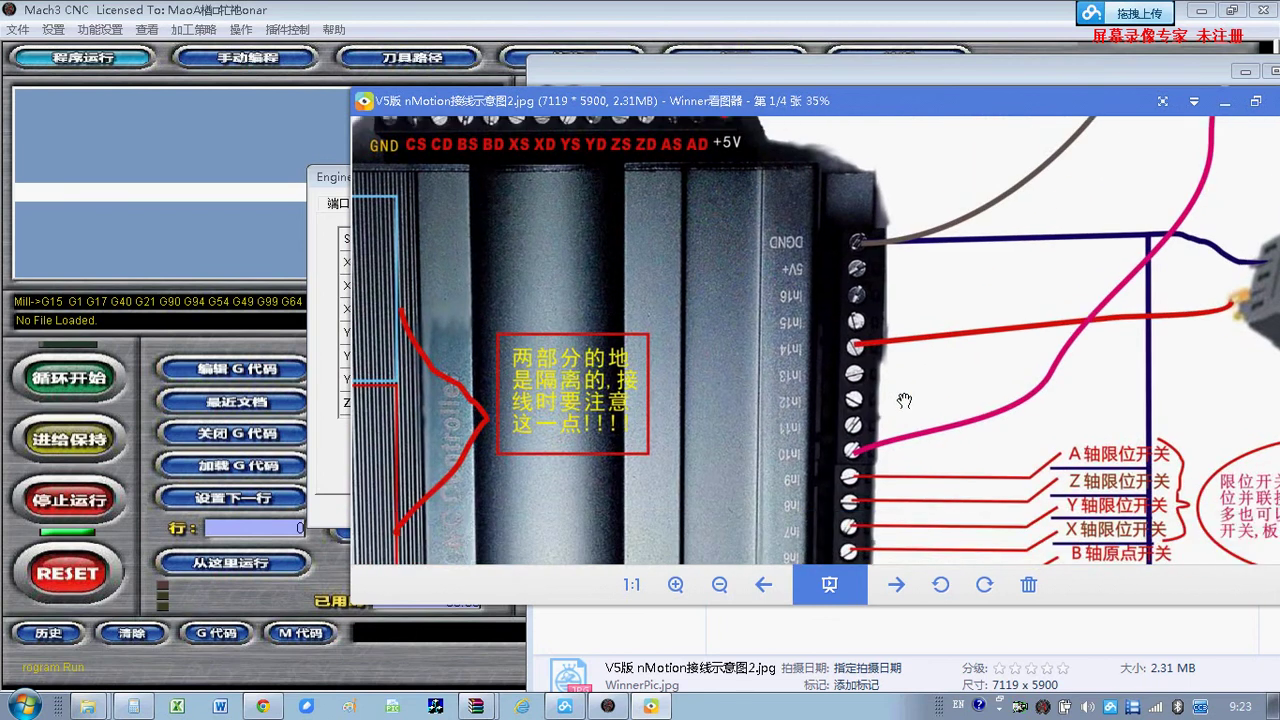
{"action": "scroll", "coordinate": [890, 345], "scroll_direction": "down", "scroll_amount": 1}
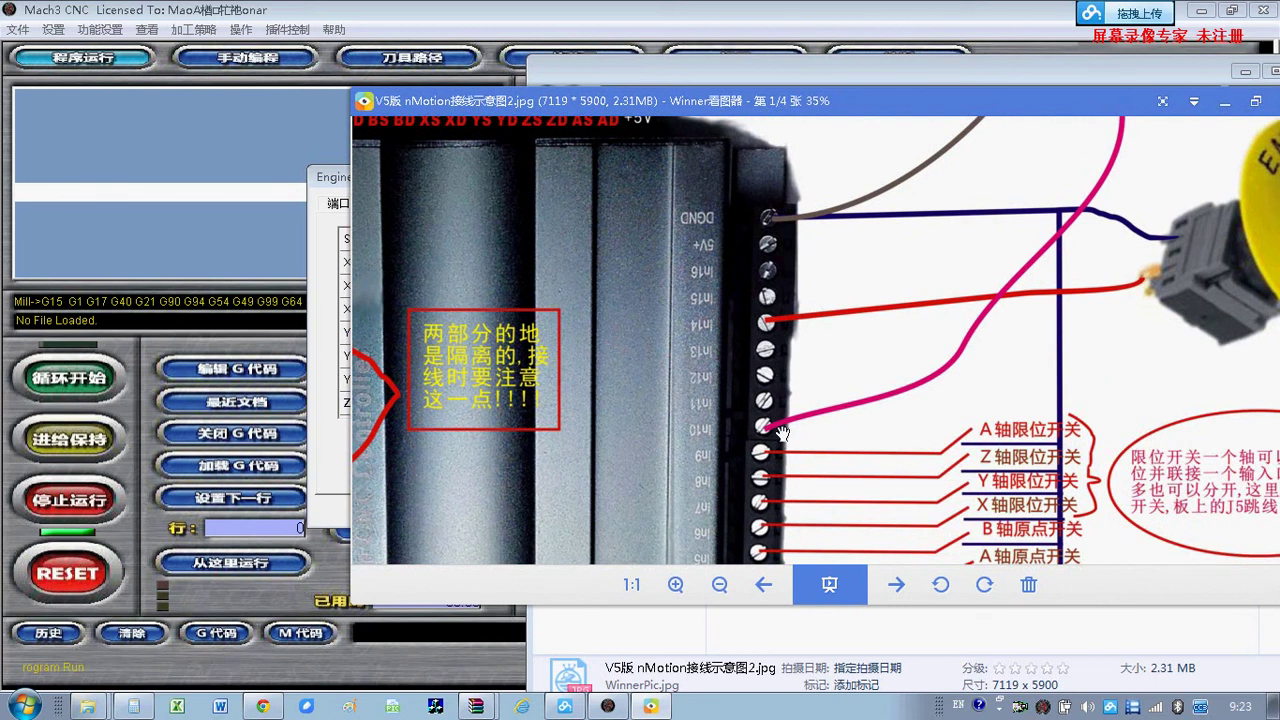
{"action": "left_click_drag", "start_coordinate": [1028, 275], "coordinate": [1050, 210]}
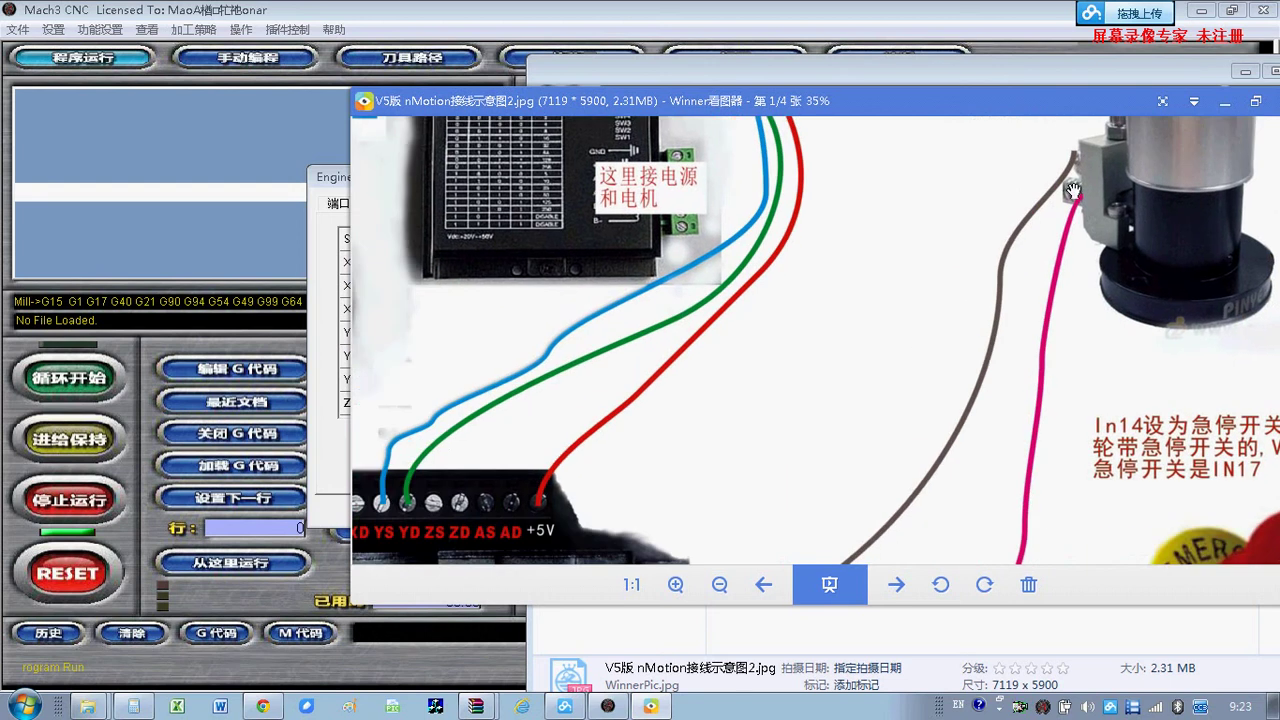
{"action": "scroll", "coordinate": [1000, 300], "scroll_direction": "down", "scroll_amount": 3}
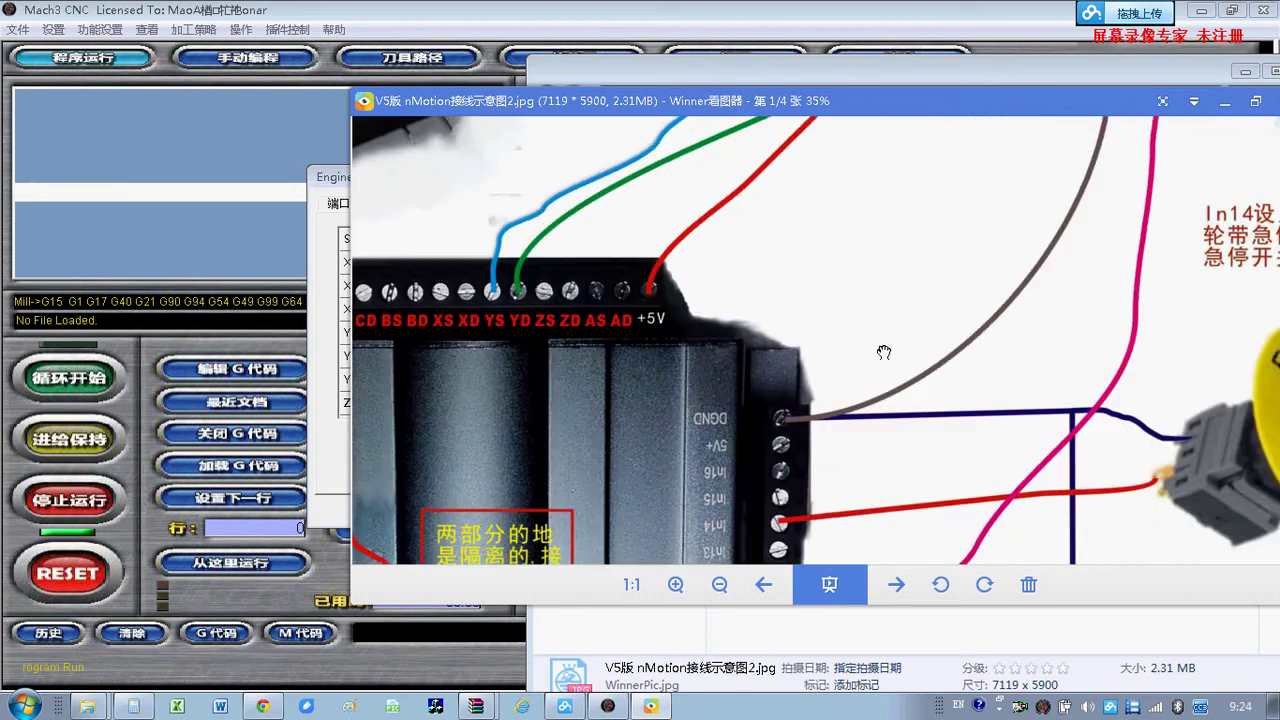
{"action": "left_click_drag", "start_coordinate": [789, 420], "coordinate": [873, 311]}
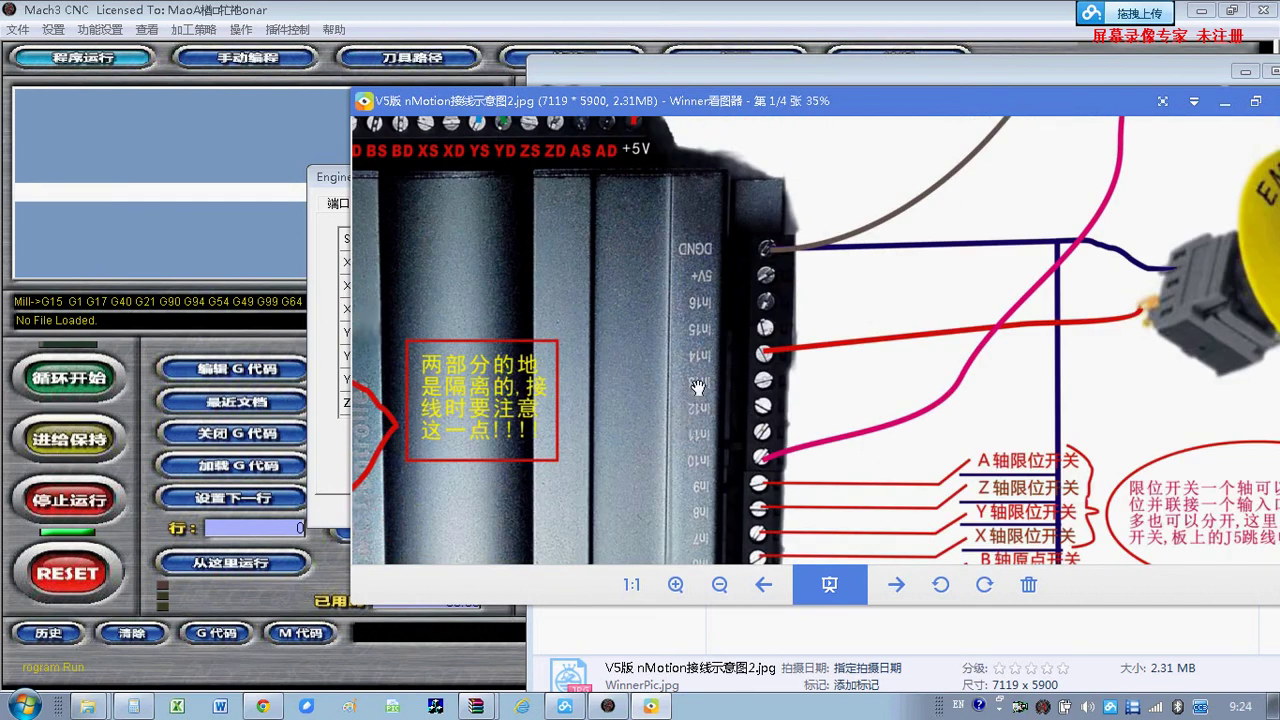
{"action": "left_click_drag", "start_coordinate": [687, 425], "coordinate": [892, 308]}
{"action": "left_click_drag", "start_coordinate": [759, 253], "coordinate": [805, 377]}
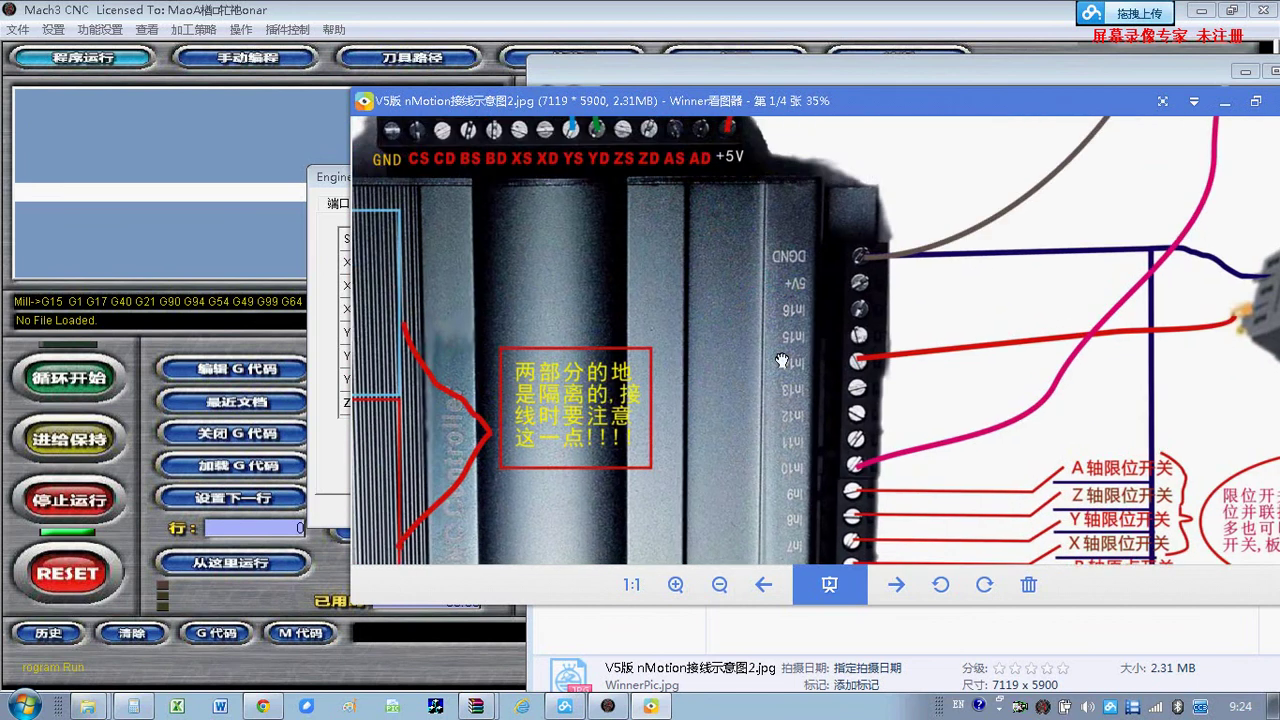
Follow the axis home and limit switch wires in the diagram down to the In1 and ICOM terminals.
{"action": "left_click", "coordinate": [900, 407]}
{"action": "left_click_drag", "start_coordinate": [900, 407], "coordinate": [800, 307]}
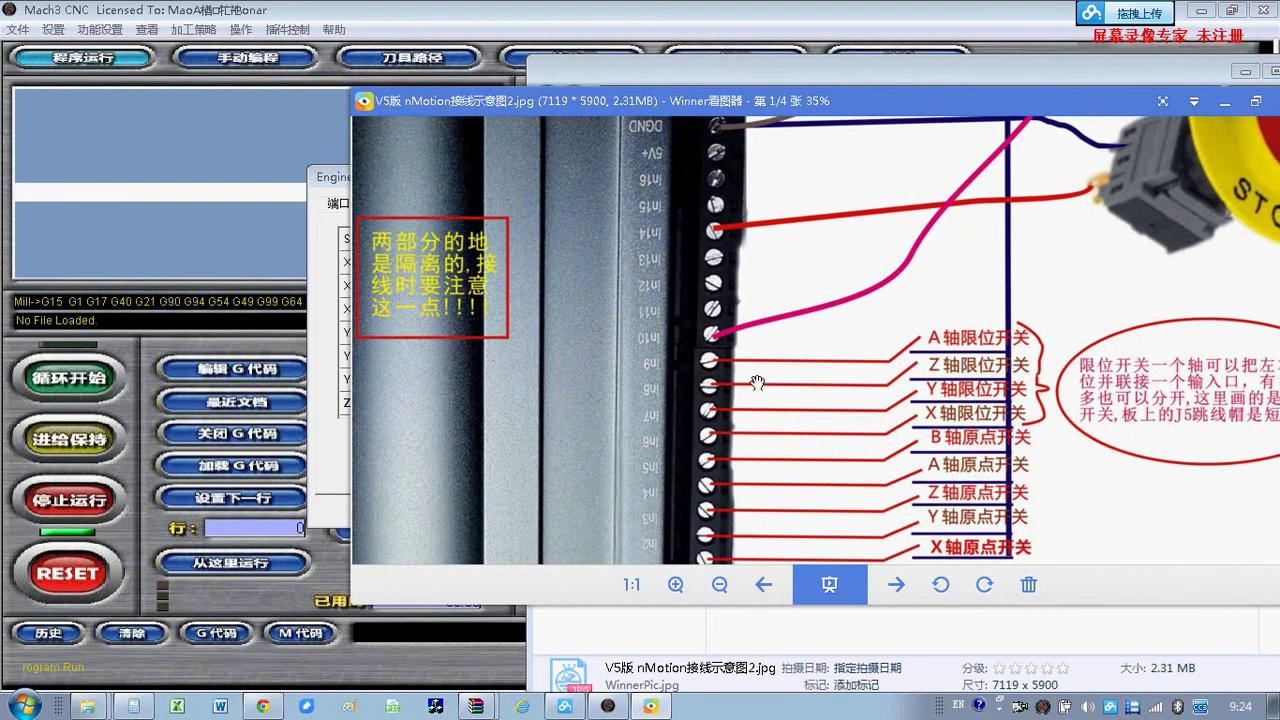
{"action": "scroll", "coordinate": [680, 380], "scroll_direction": "down", "scroll_amount": 3}
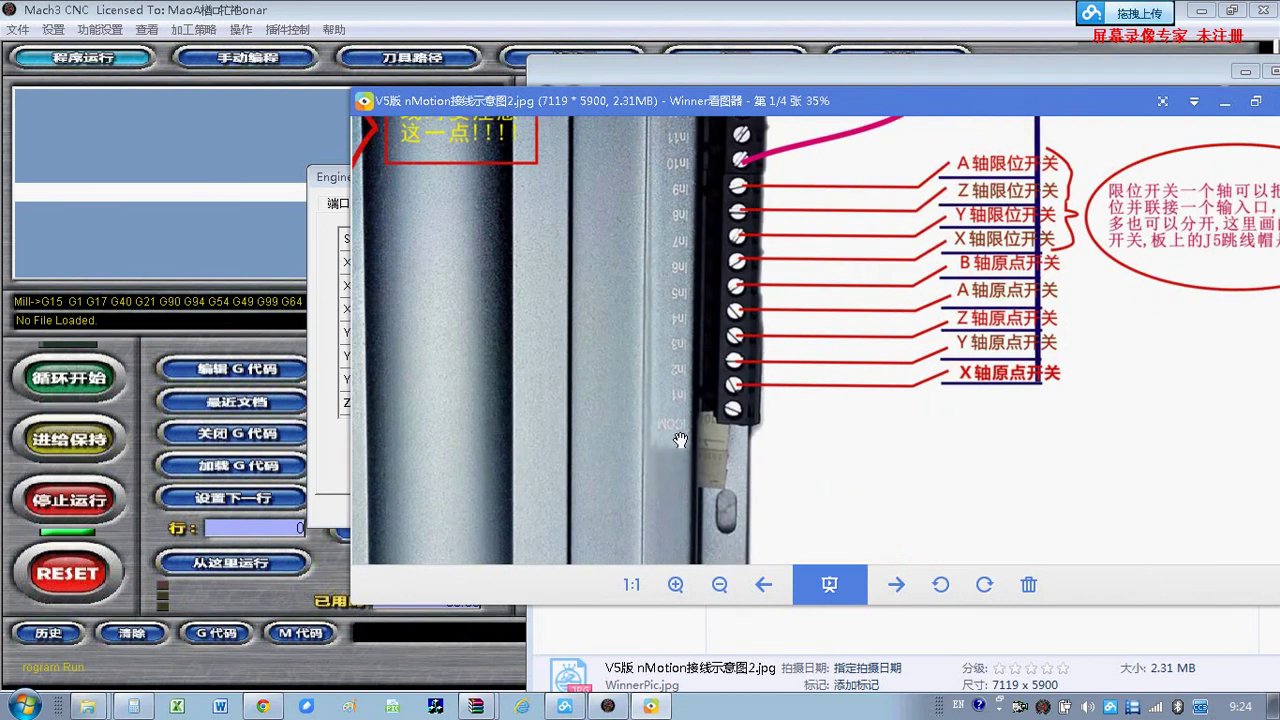
{"action": "left_click_drag", "start_coordinate": [910, 309], "coordinate": [923, 409]}
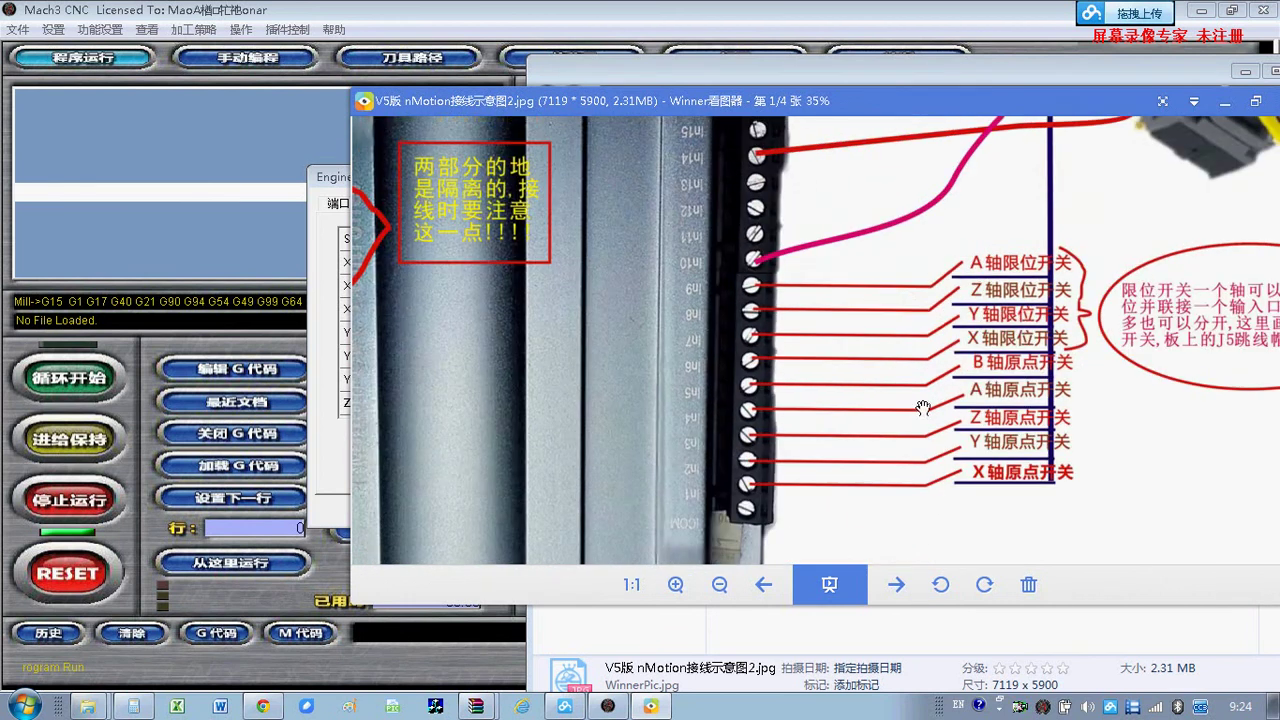
Trace the emergency stop switch wires to the In14 and DGND terminals in the wiring diagram.
{"action": "left_click_drag", "start_coordinate": [946, 305], "coordinate": [660, 480]}
{"action": "left_click_drag", "start_coordinate": [680, 250], "coordinate": [795, 461]}
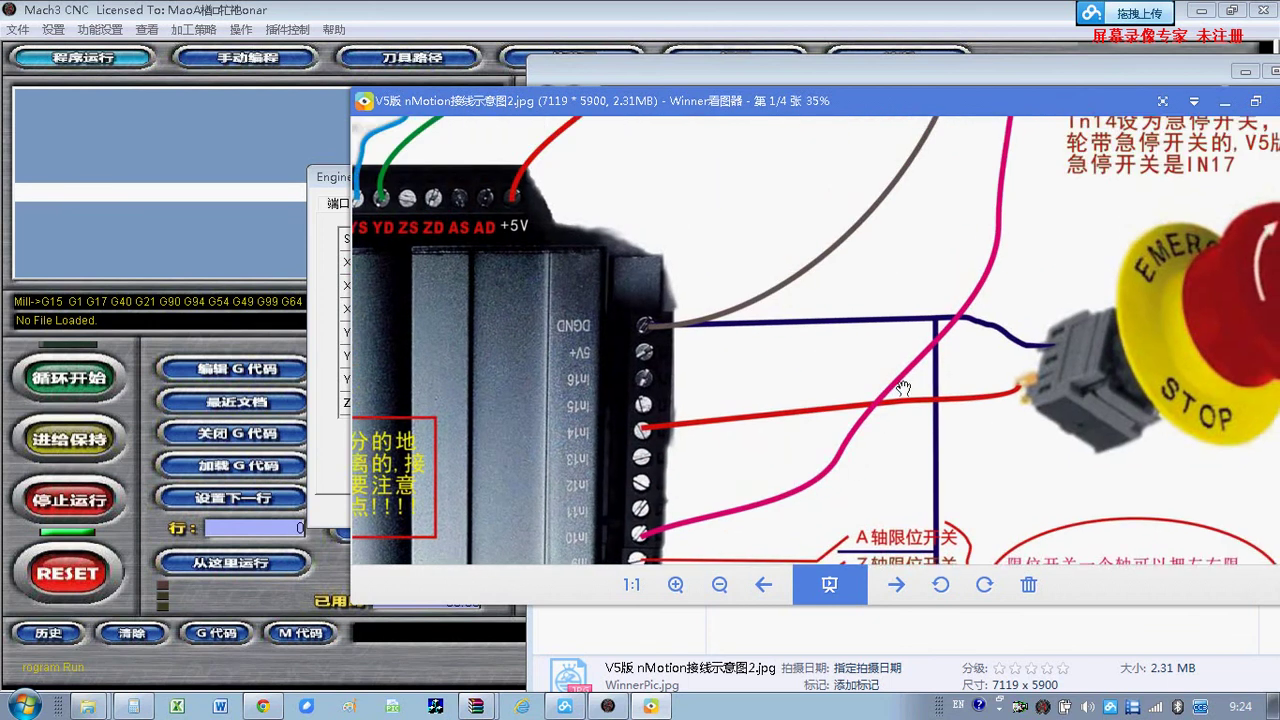
{"action": "left_click_drag", "start_coordinate": [988, 398], "coordinate": [856, 363]}
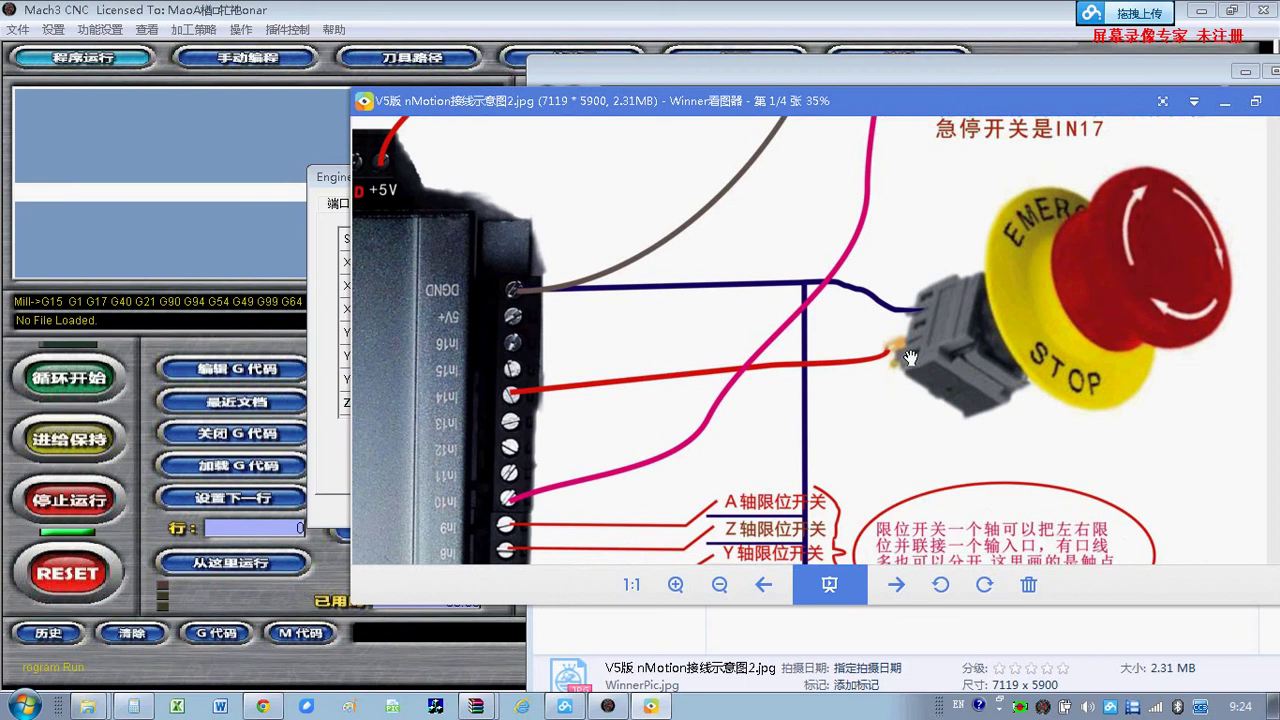
{"action": "left_click_drag", "start_coordinate": [399, 425], "coordinate": [708, 408]}
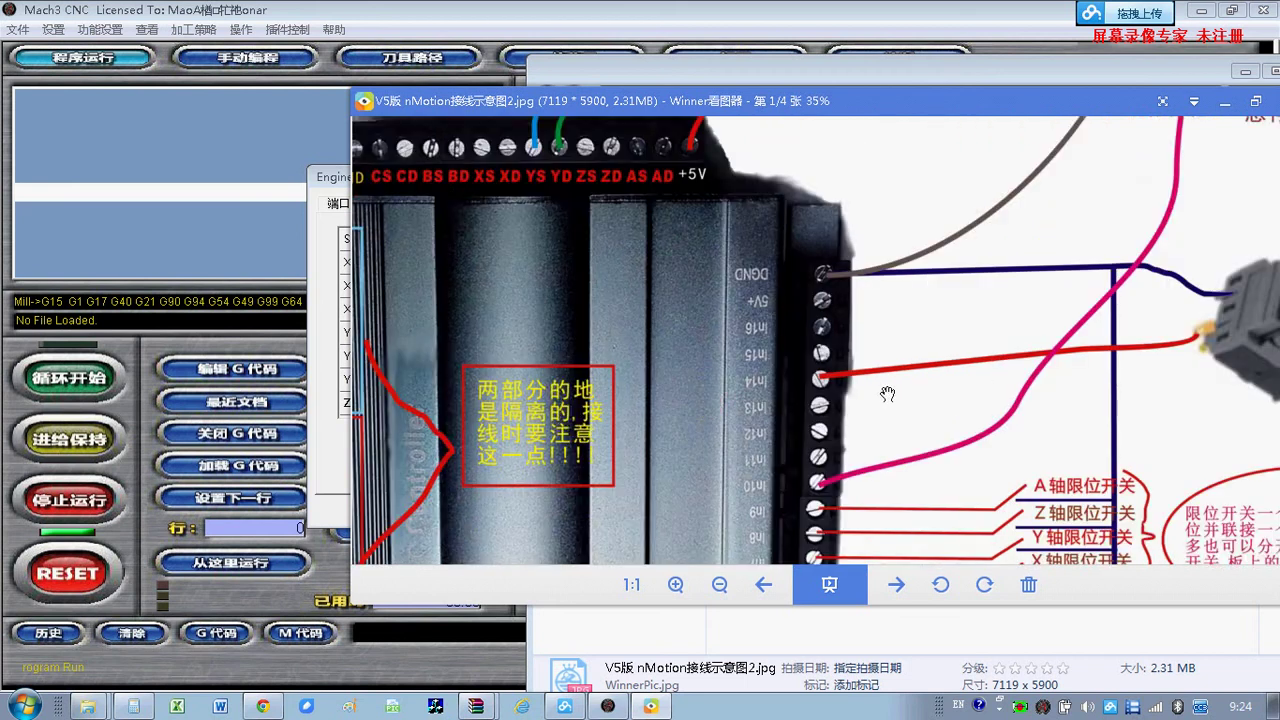
{"action": "left_click_drag", "start_coordinate": [888, 395], "coordinate": [872, 289]}
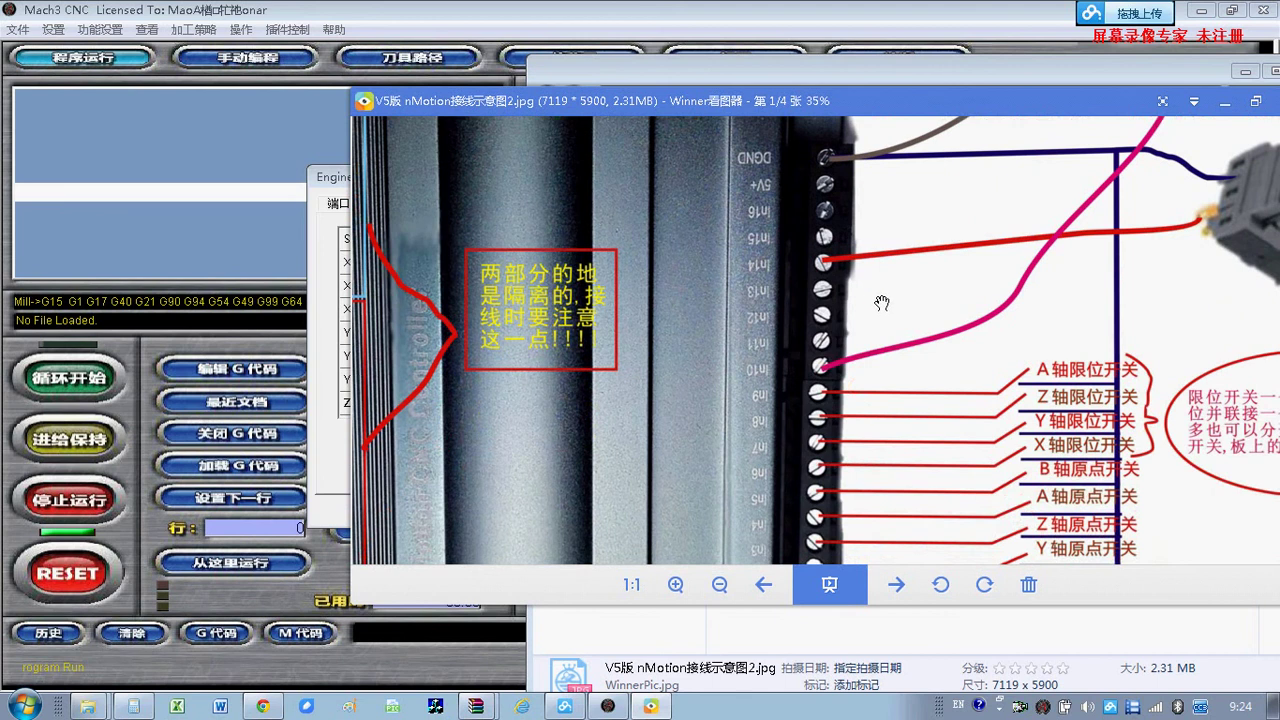
{"action": "left_click_drag", "start_coordinate": [886, 434], "coordinate": [884, 485]}
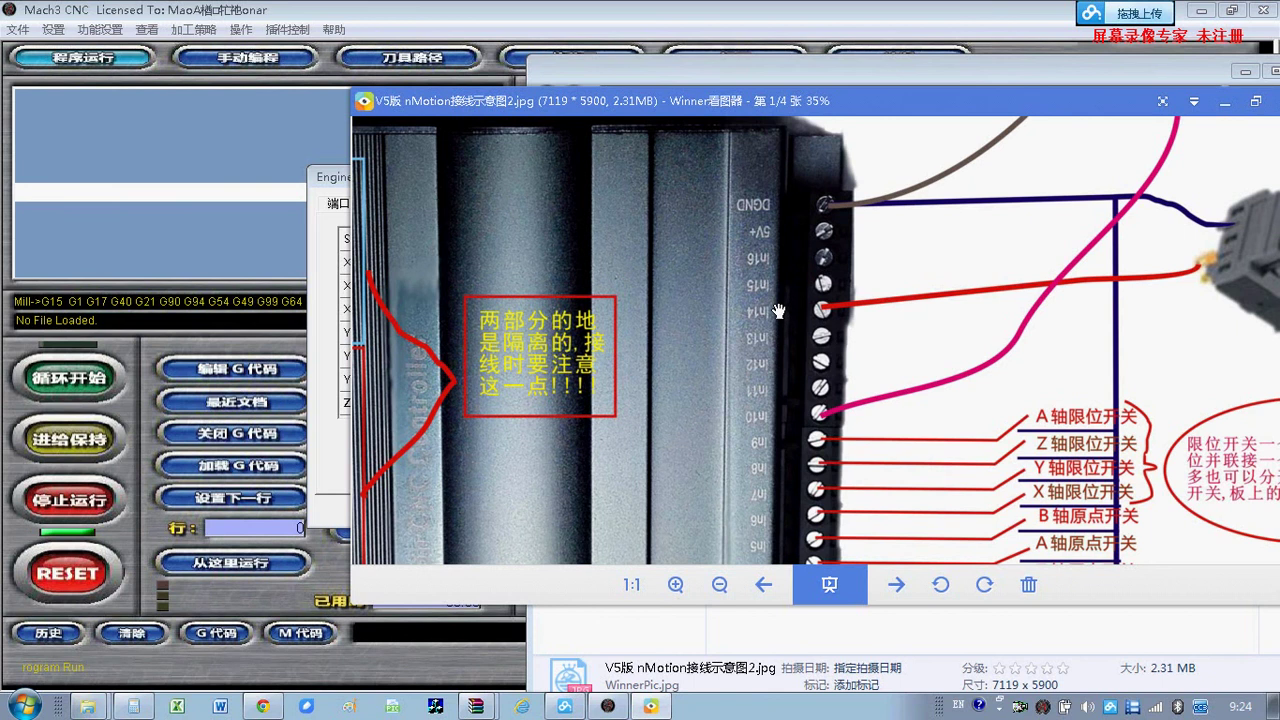
{"action": "left_click_drag", "start_coordinate": [785, 314], "coordinate": [875, 357]}
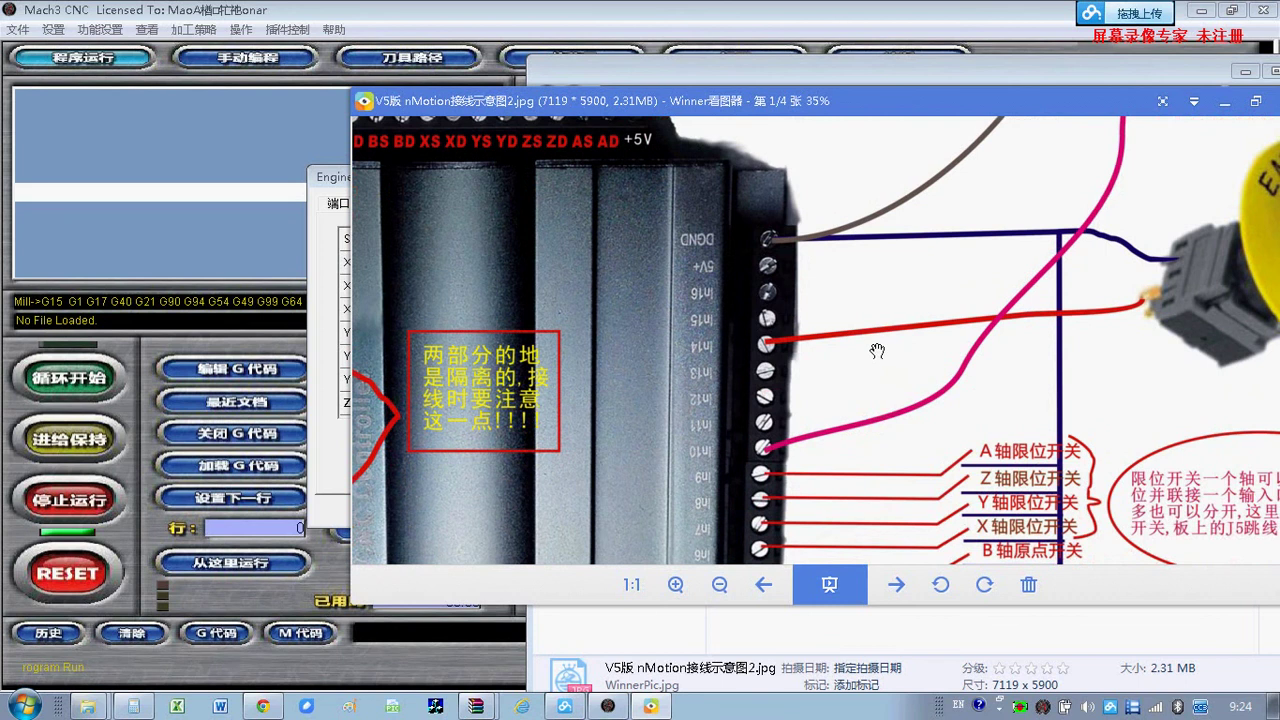
Look over the controller's whole input terminal row in the diagram, from DGND and +5V through In16 to In1 and ICOM.
{"action": "left_click_drag", "start_coordinate": [654, 250], "coordinate": [678, 392]}
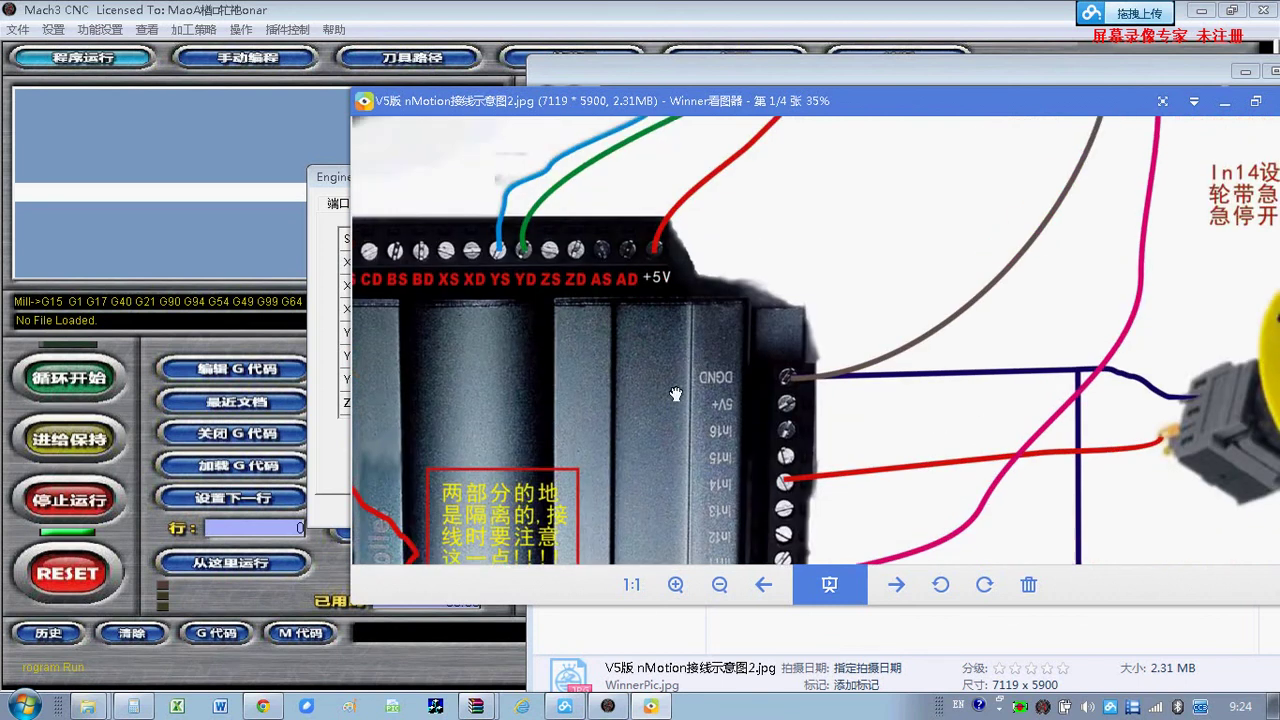
{"action": "left_click_drag", "start_coordinate": [712, 446], "coordinate": [721, 355]}
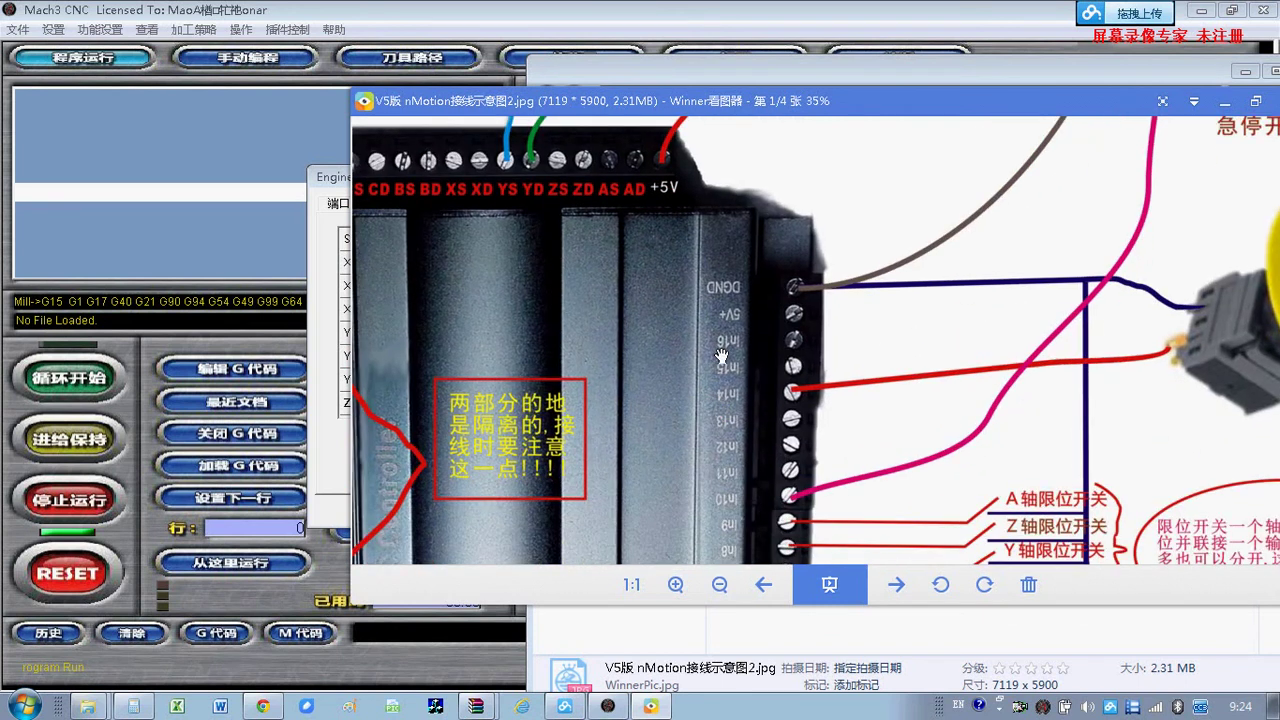
{"action": "left_click_drag", "start_coordinate": [718, 401], "coordinate": [725, 338]}
{"action": "left_click_drag", "start_coordinate": [757, 454], "coordinate": [752, 342]}
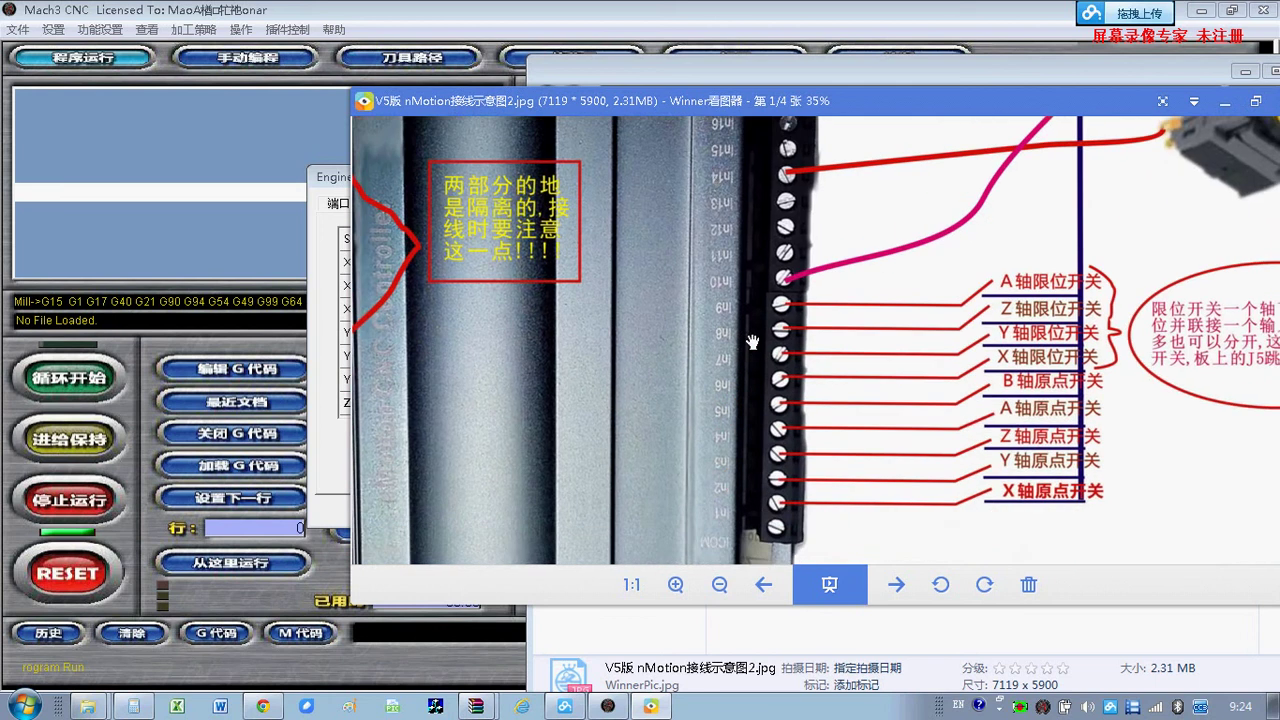